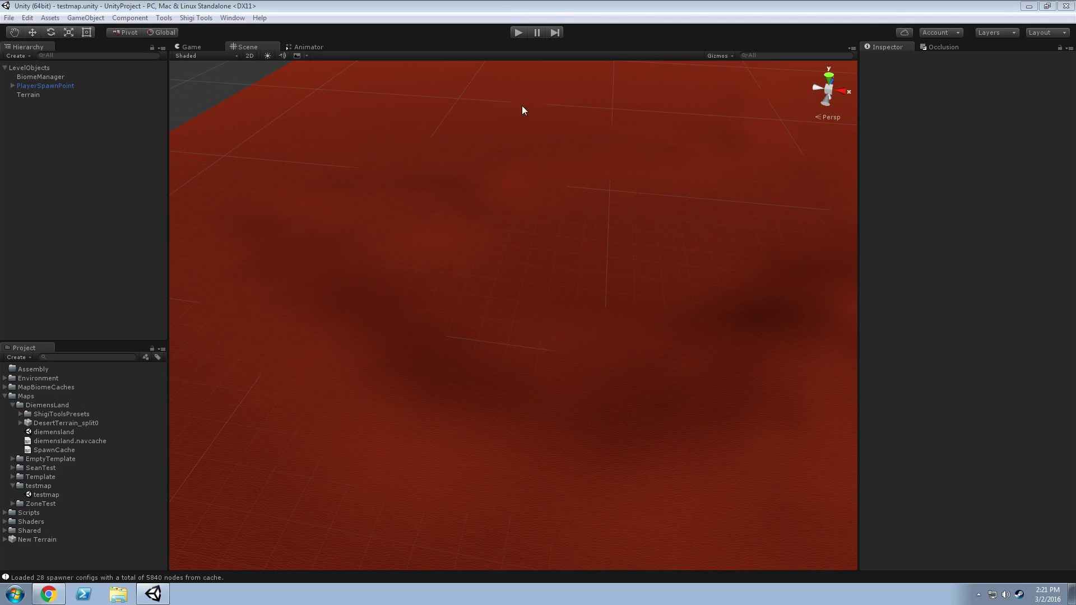
alt+drag(413, 351, 365, 276)
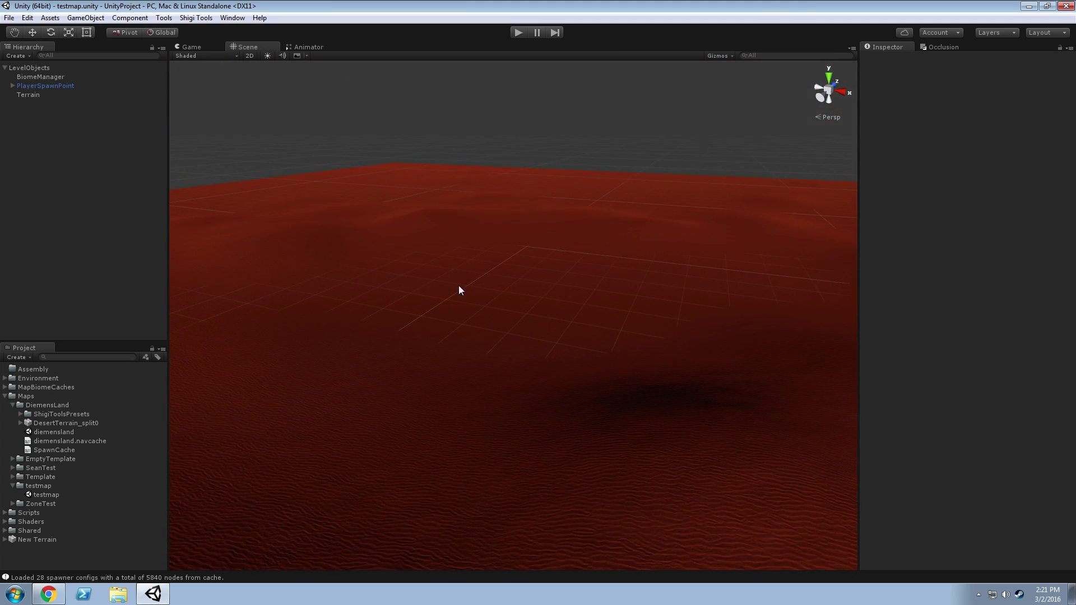
mouse_move(538, 320)
alt+mouse_down()
mouse_move(319, 313)
mouse_move(398, 331)
mouse_move(474, 329)
mouse_move(502, 304)
mouse_move(538, 304)
alt+mouse_up()
key(s)
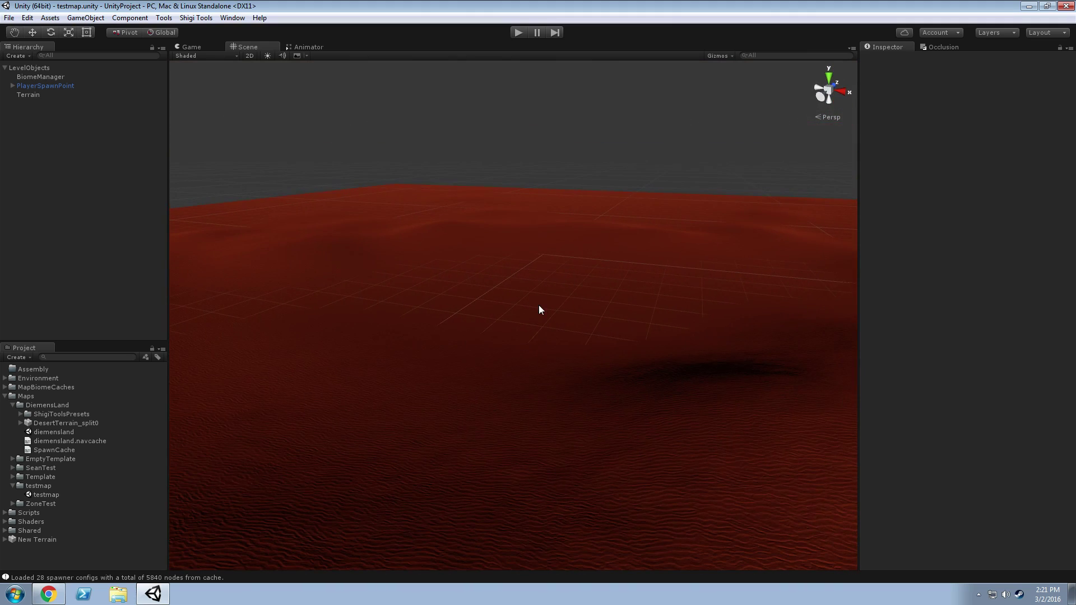
right_drag(420, 268, 421, 276)
alt+drag(422, 278, 421, 278)
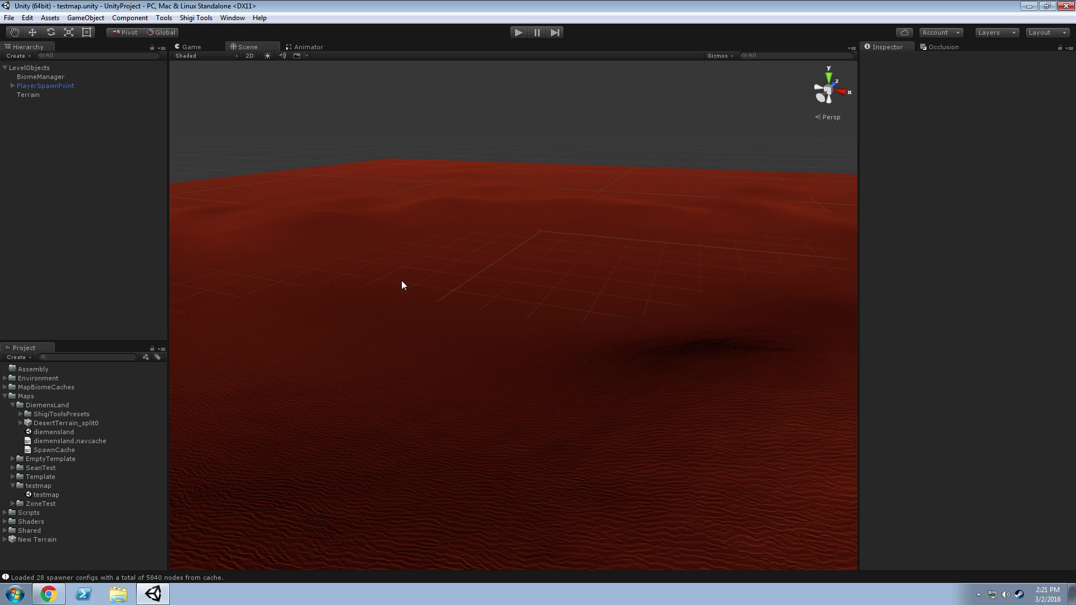
alt+drag(401, 304, 611, 331)
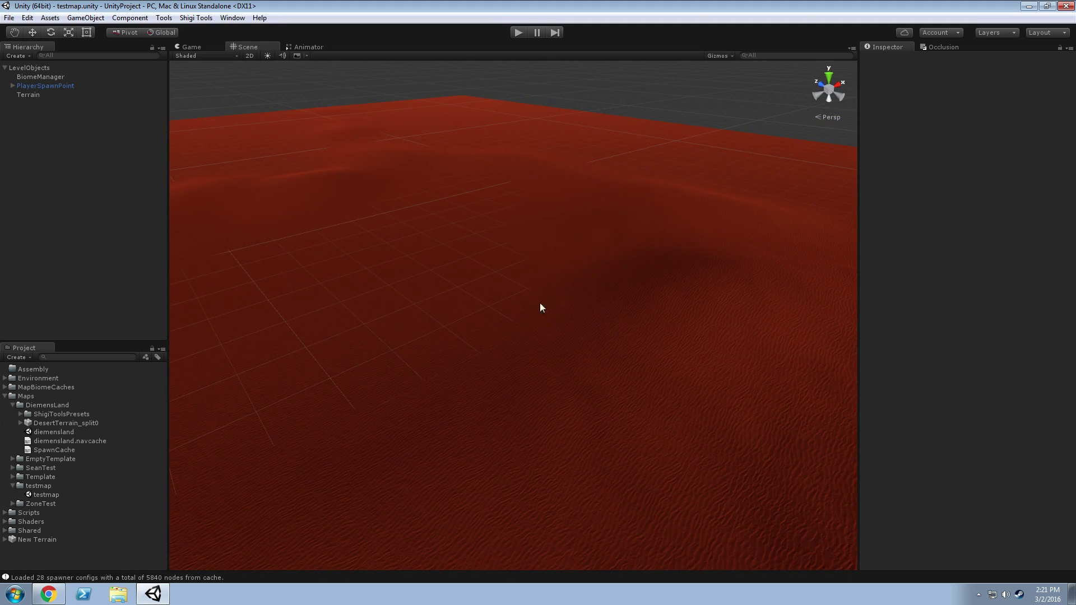
Step: Browse the Environment folder's Prefabs, Terrain Assets and Trees subfolders, including the contents of Roads
click(7, 380)
click(13, 388)
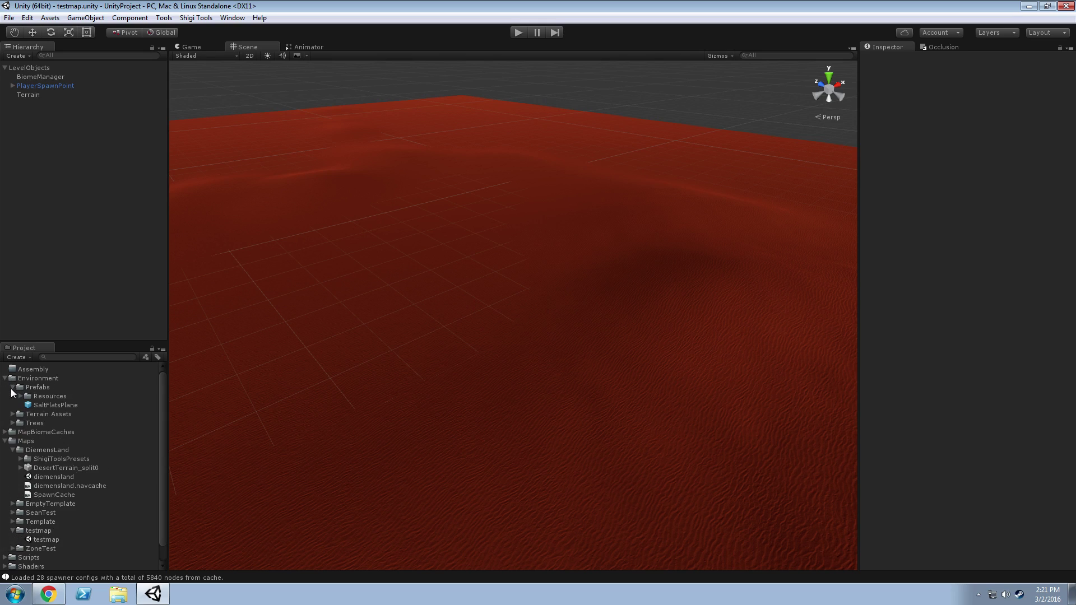
click(12, 414)
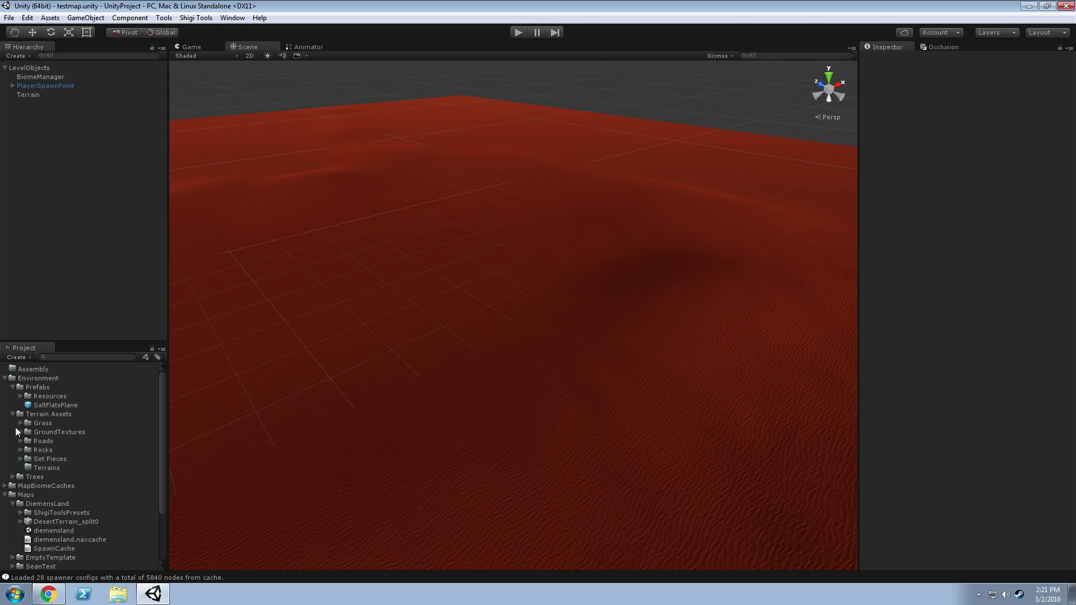
scroll(17, 430, down, 2)
click(20, 434)
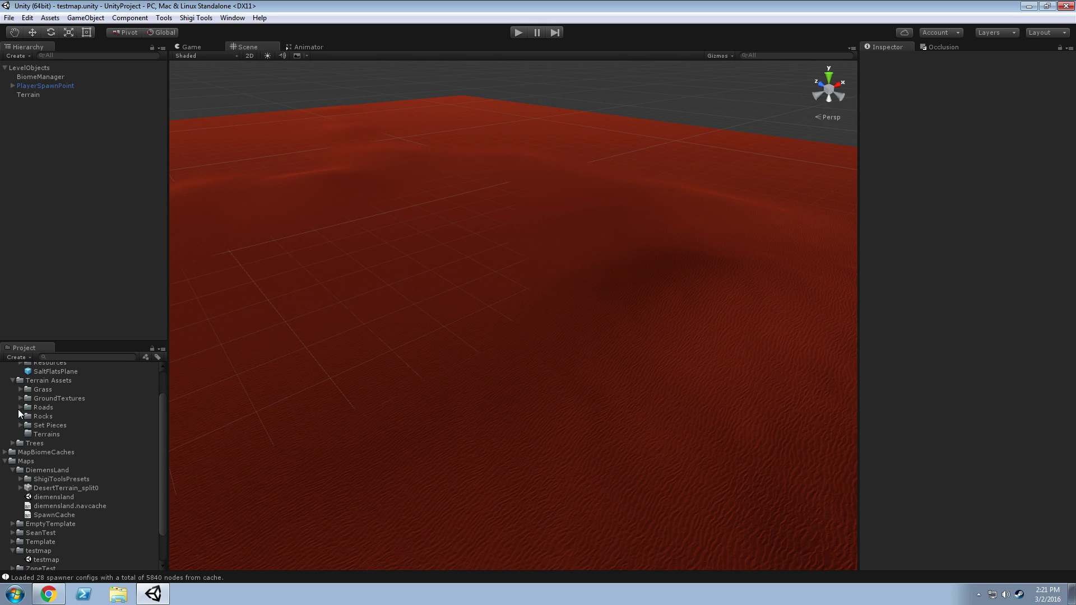
scroll(22, 429, down, 2)
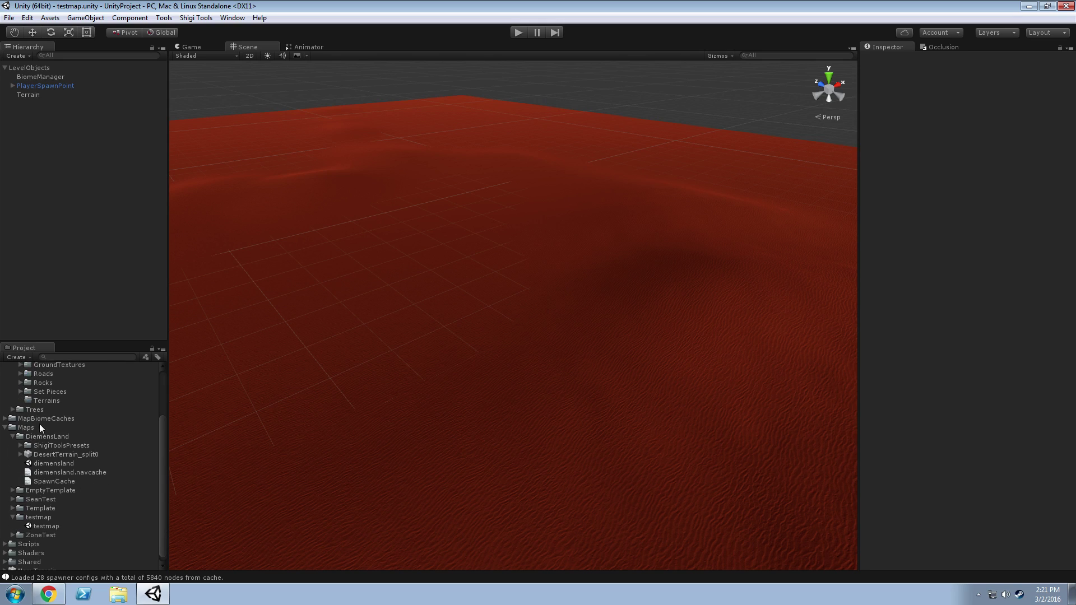
click(13, 410)
scroll(43, 432, up, 4)
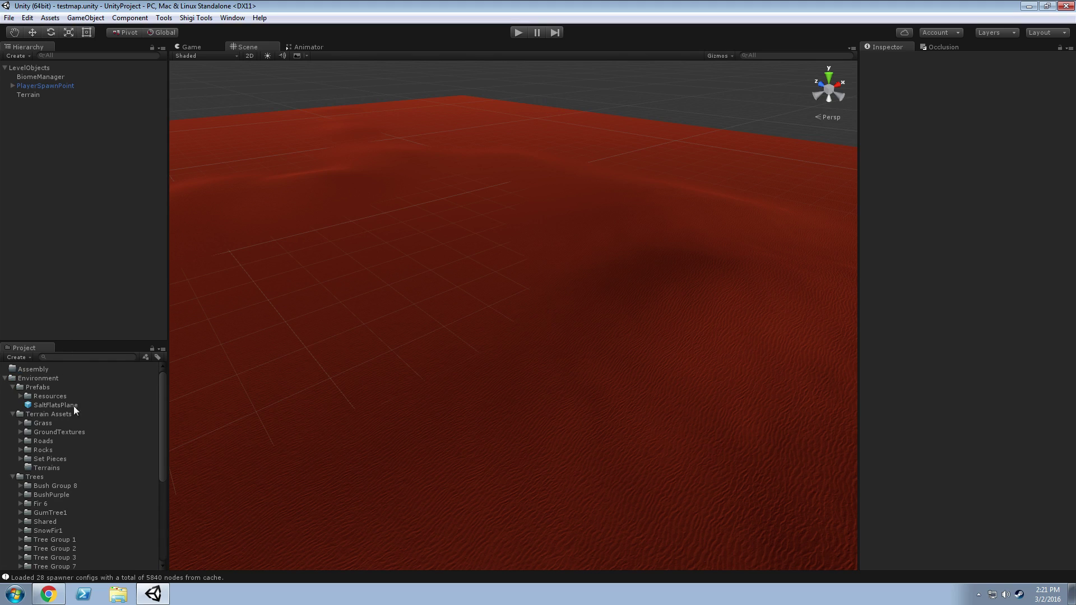
click(20, 440)
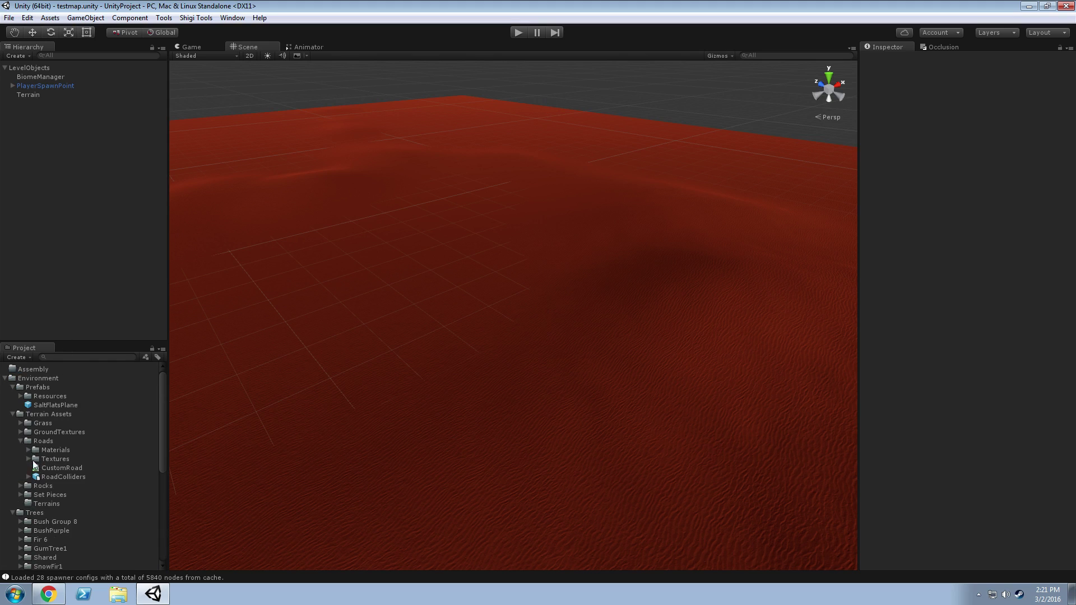
click(19, 440)
Step: Expand the Rocks folder in Terrain Assets together with its Rocks and Cliffs subfolders
click(20, 449)
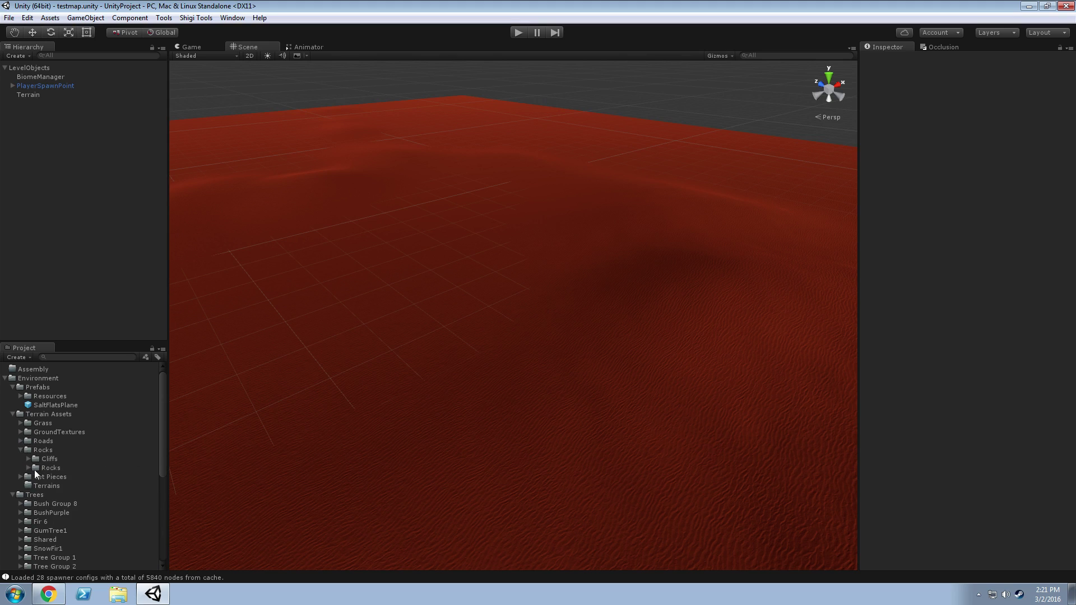
click(28, 468)
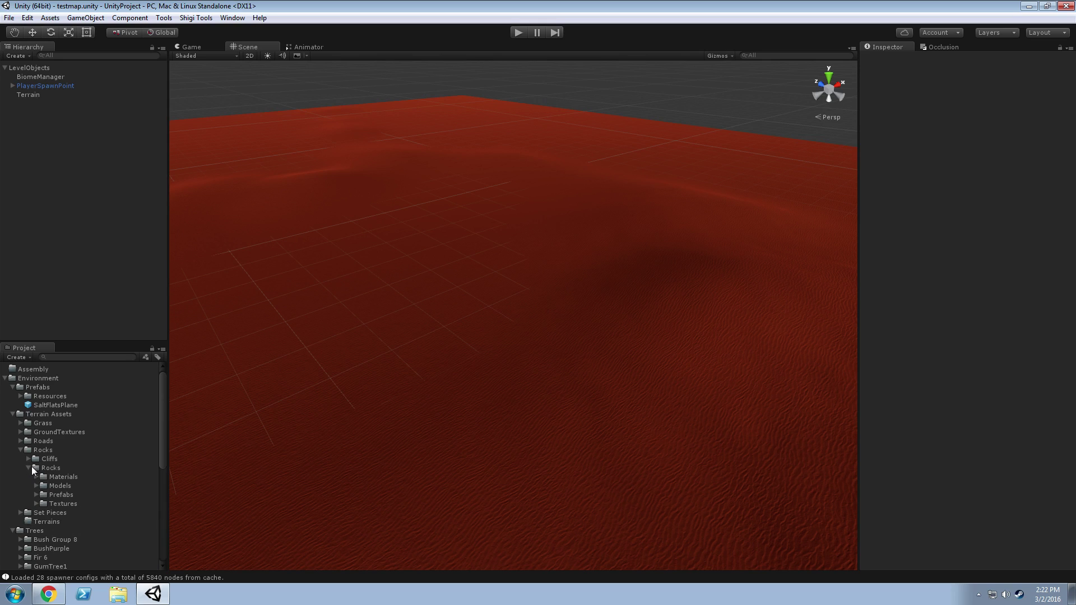
scroll(31, 466, down, 3)
click(29, 424)
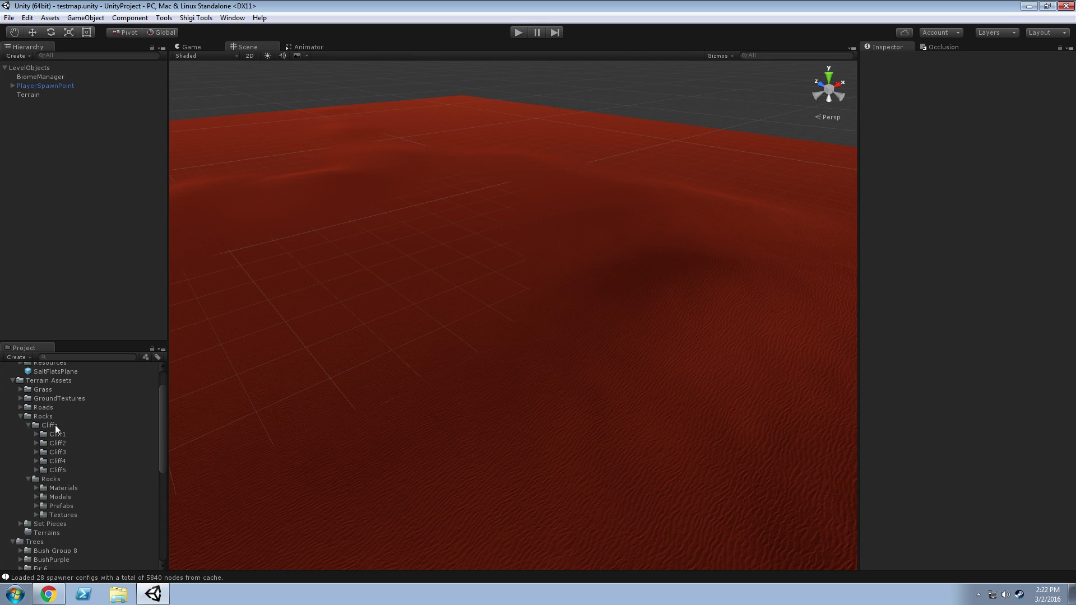
Step: Expand the Cliff1 through Cliff5 folders to review the cliff prefabs in each
scroll(54, 427, down, 3)
click(36, 400)
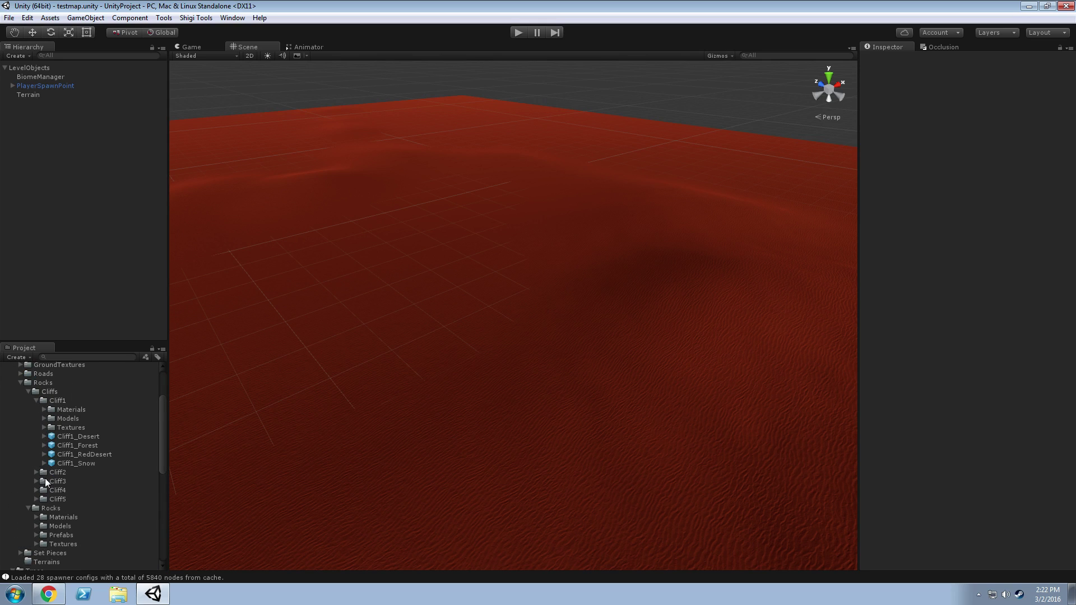
click(36, 473)
scroll(64, 463, down, 3)
click(37, 510)
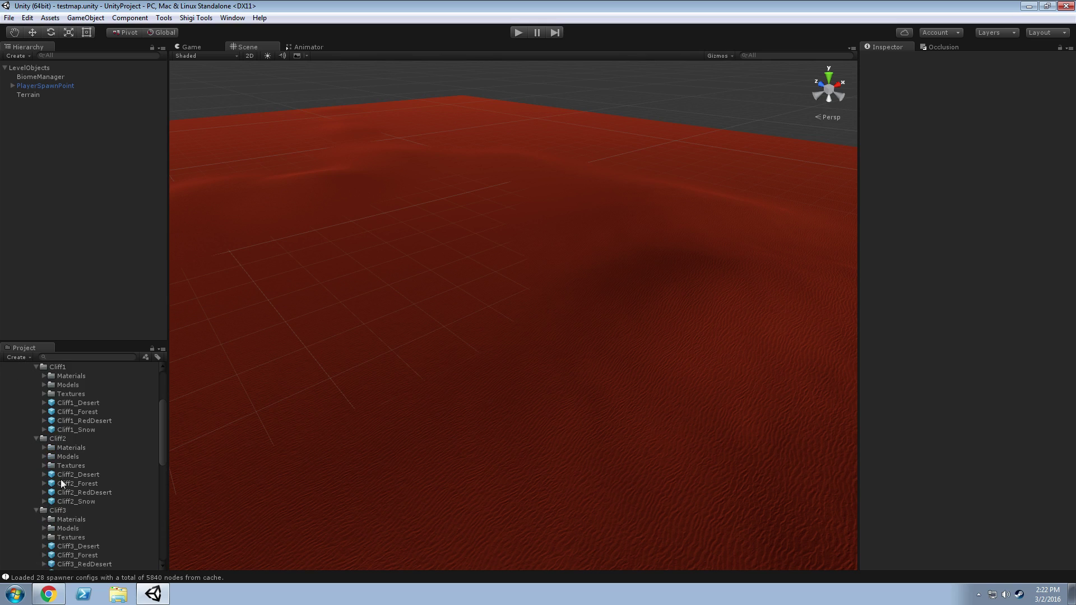
scroll(40, 533, down, 3)
click(36, 548)
scroll(54, 526, down, 9)
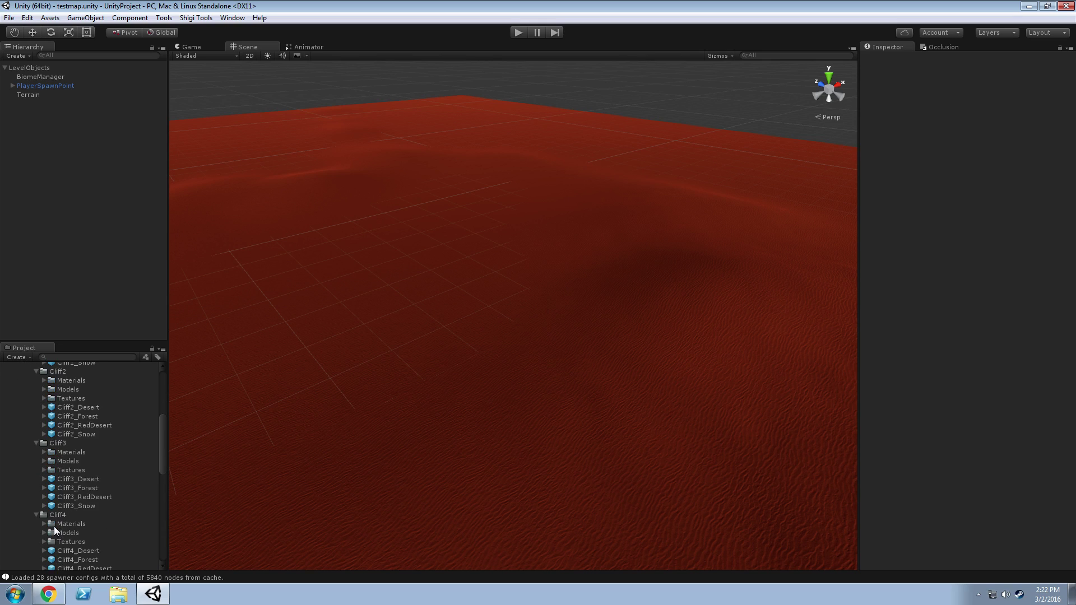
click(36, 519)
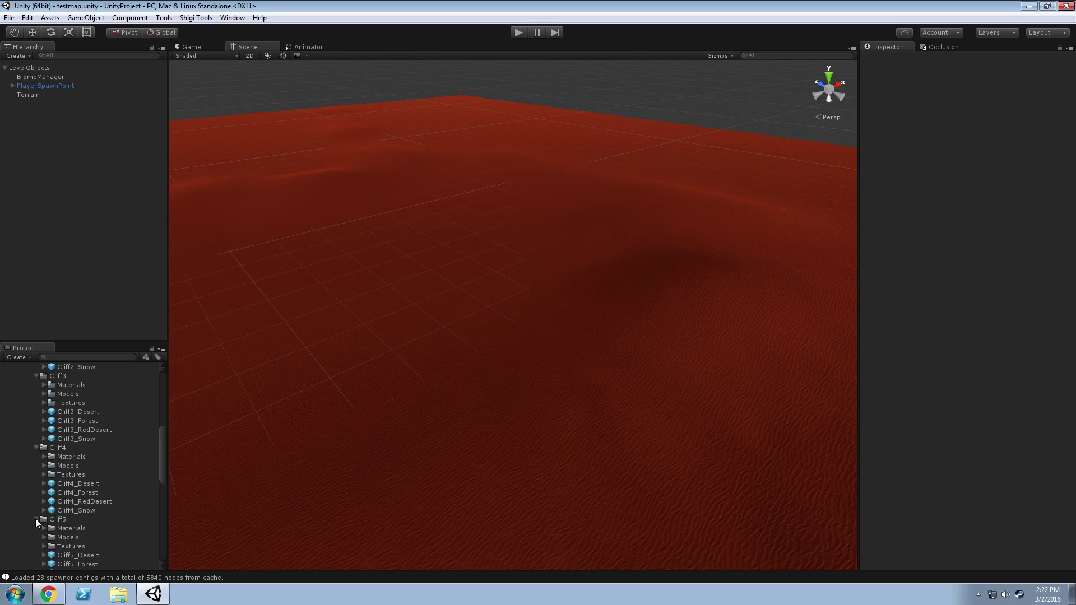
Step: Place the Cliff1_RedDesert prefab on the terrain and parent it under LevelObjects in the hierarchy
scroll(69, 502, up, 18)
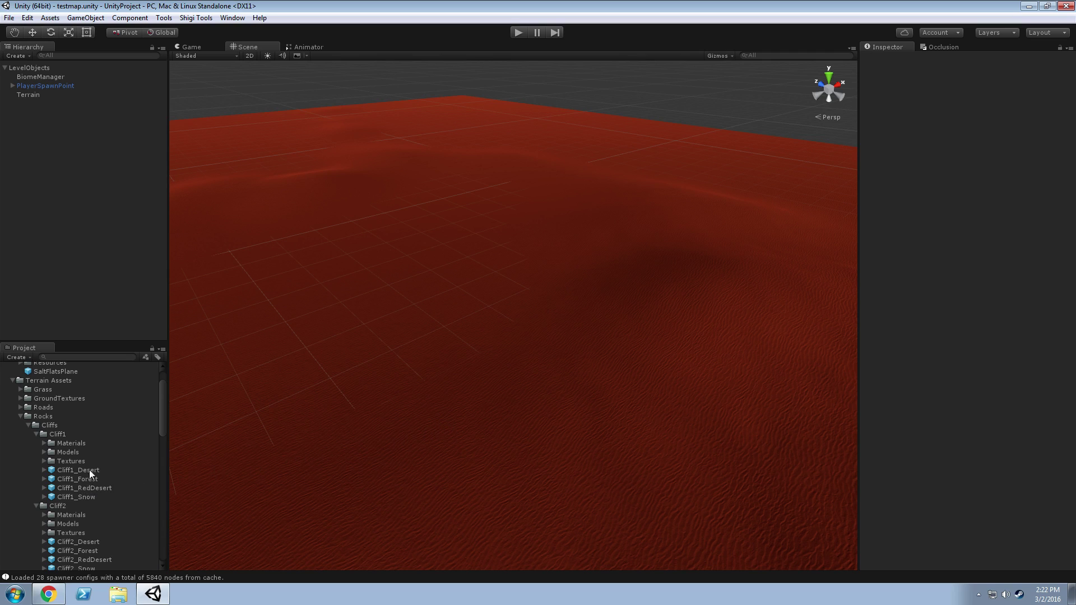
drag(59, 486, 560, 292)
alt+drag(493, 437, 768, 458)
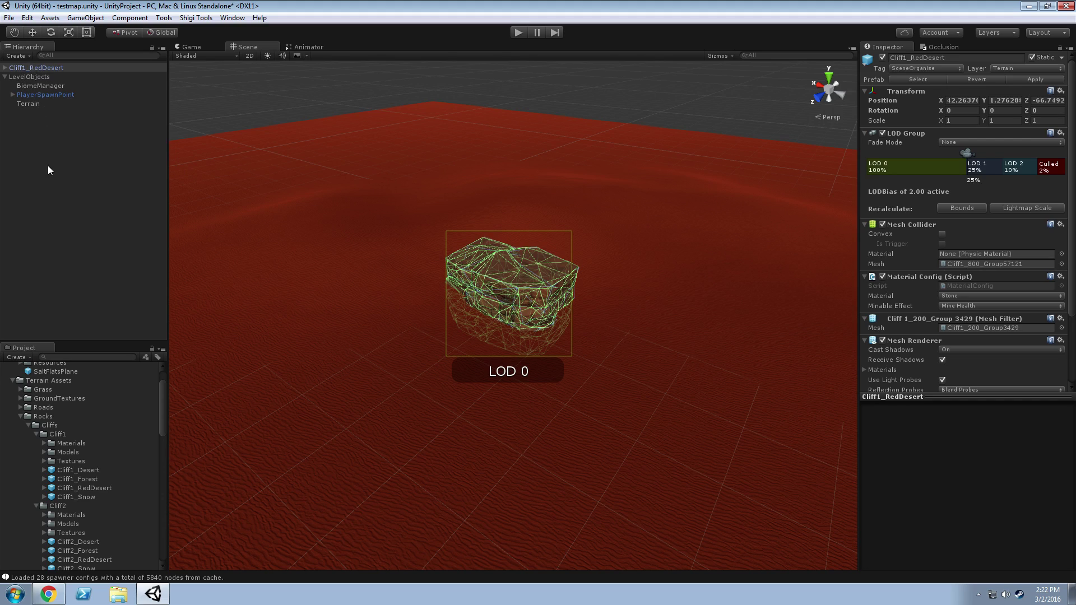
click(28, 68)
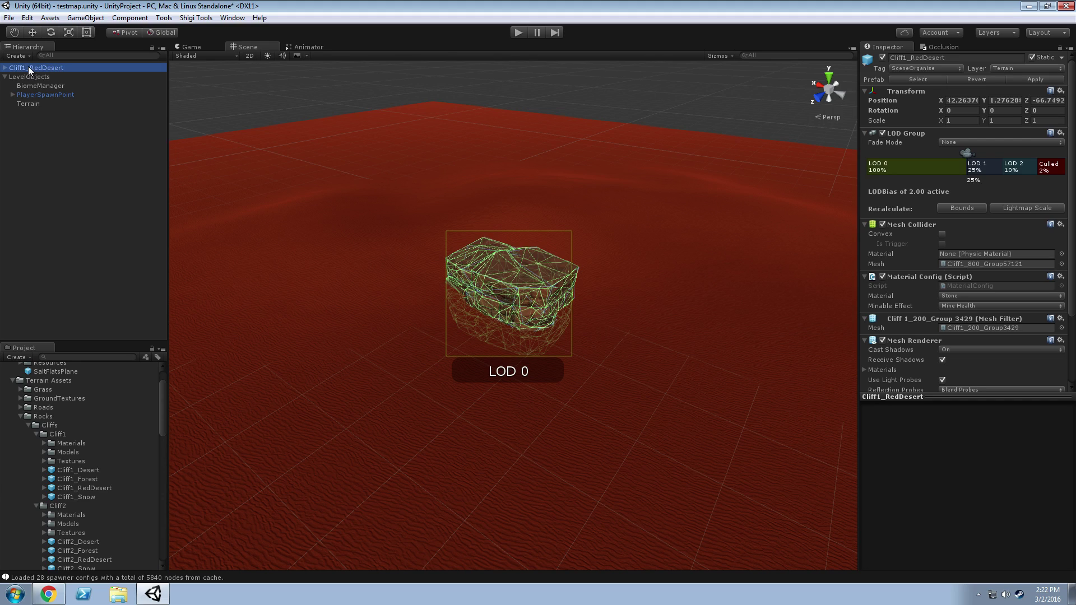
drag(28, 67, 27, 77)
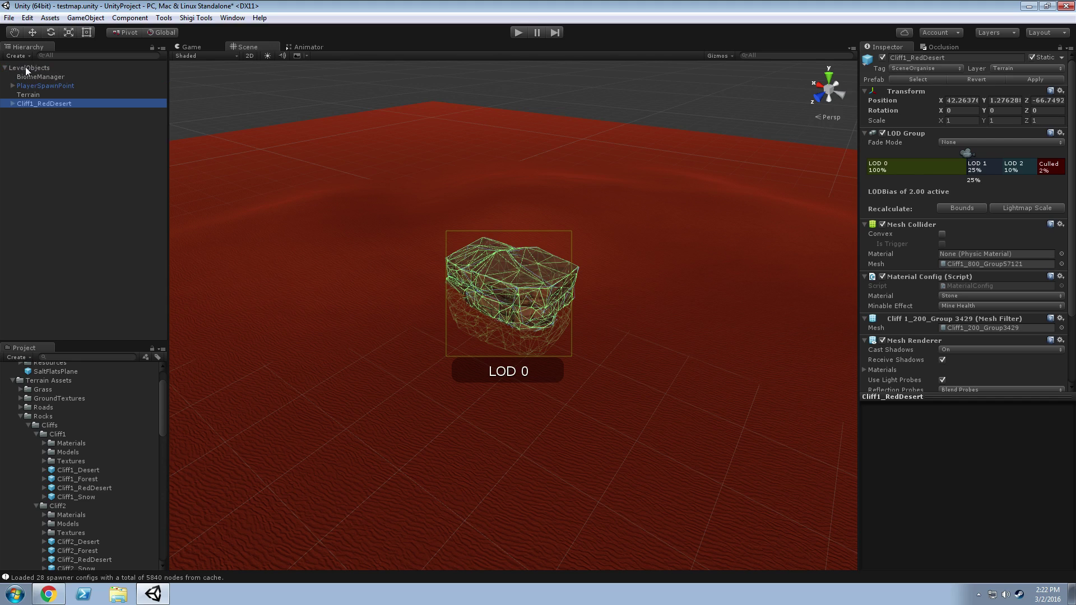
click(26, 67)
click(5, 68)
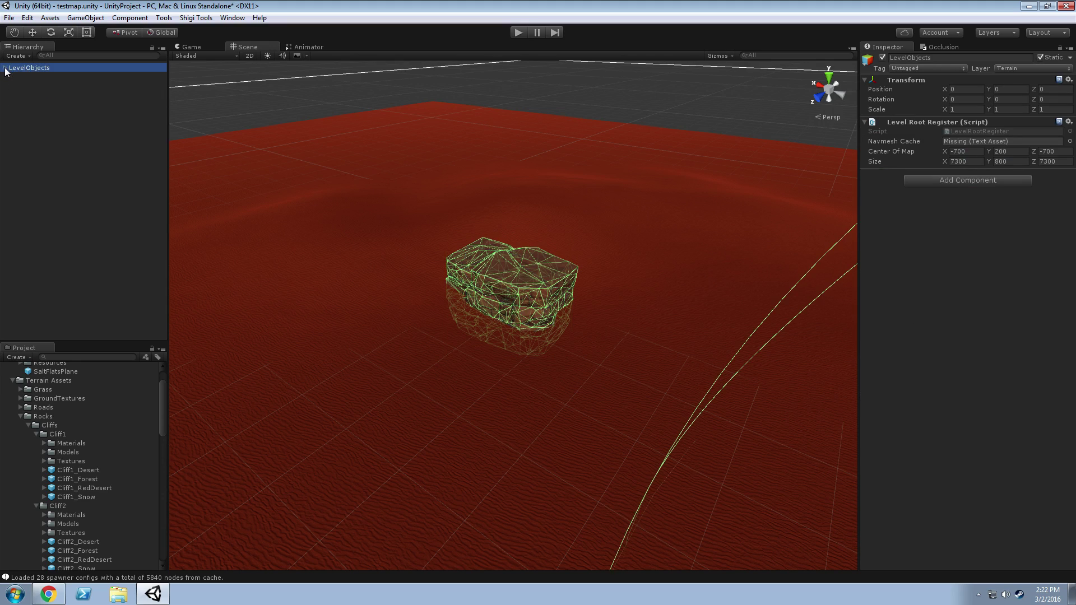
click(5, 68)
Step: Deselect everything and examine the placed cliff on the terrain from several sides
alt+drag(382, 242, 439, 248)
click(284, 247)
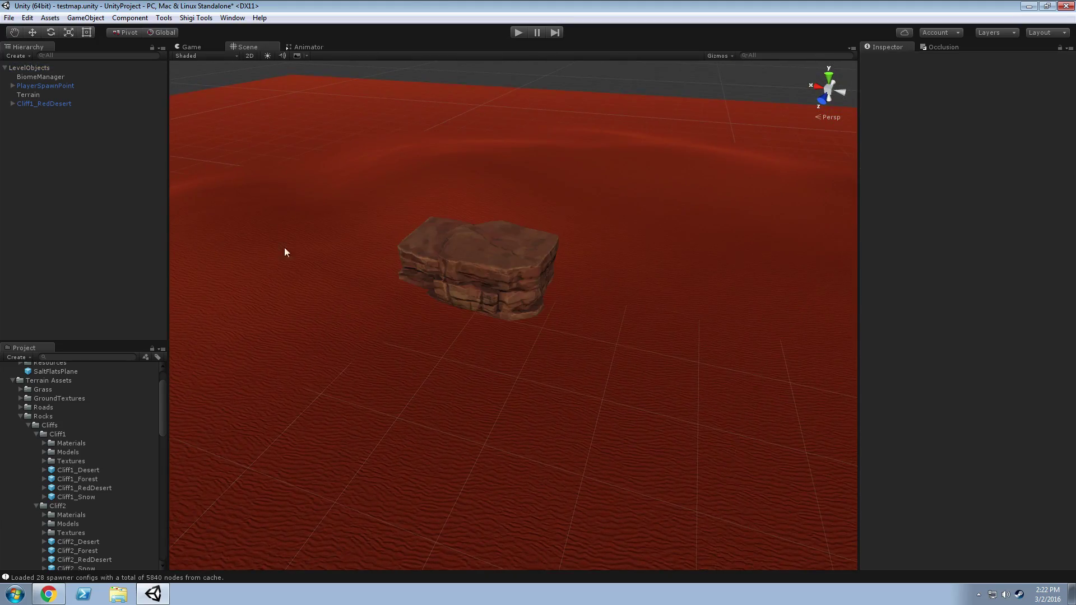
key(w)
right_drag(463, 271, 775, 249)
alt+drag(775, 249, 156, 250)
key(s)
right_drag(155, 245, 213, 282)
alt+drag(212, 282, 276, 284)
Step: Review the components of Cliff1_RedDesert and its child objects Cliff1(Clone) and Cliff1_LOD1(Clone)
click(465, 224)
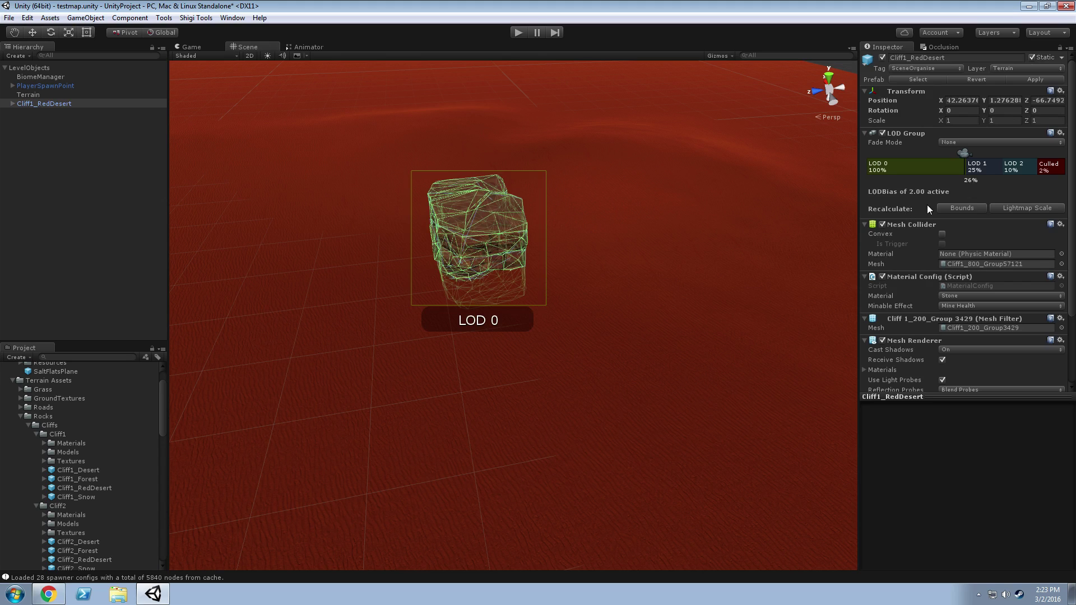
scroll(917, 236, down, 3)
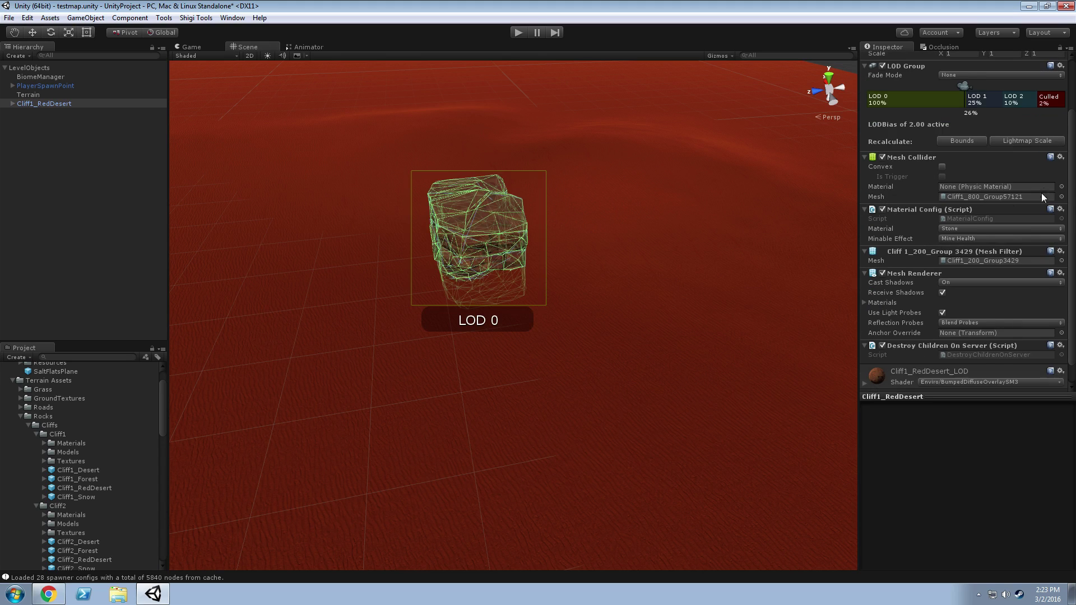
scroll(1009, 225, down, 1)
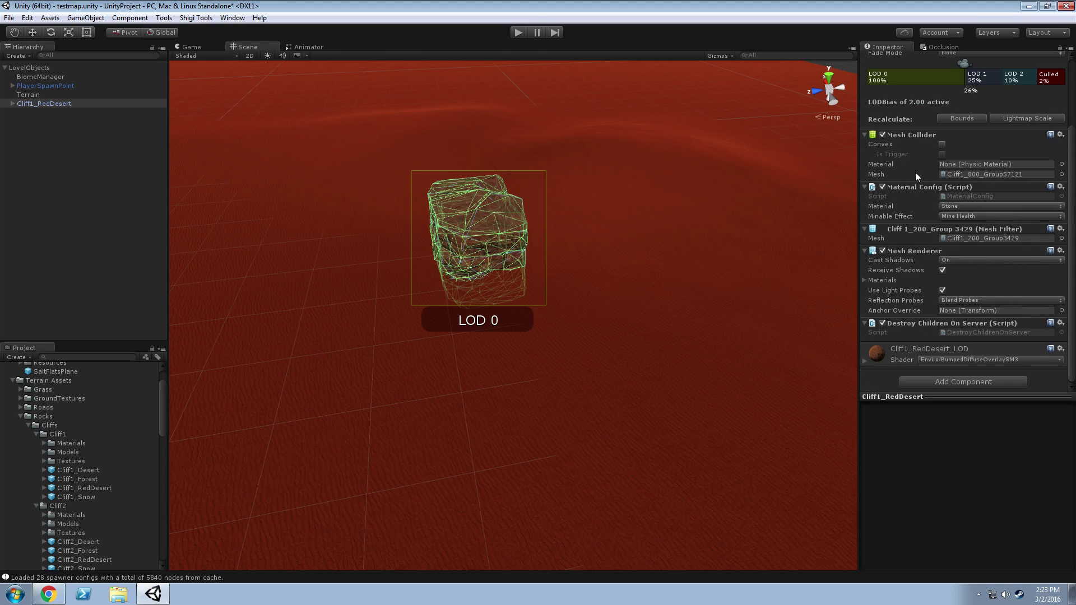
click(12, 104)
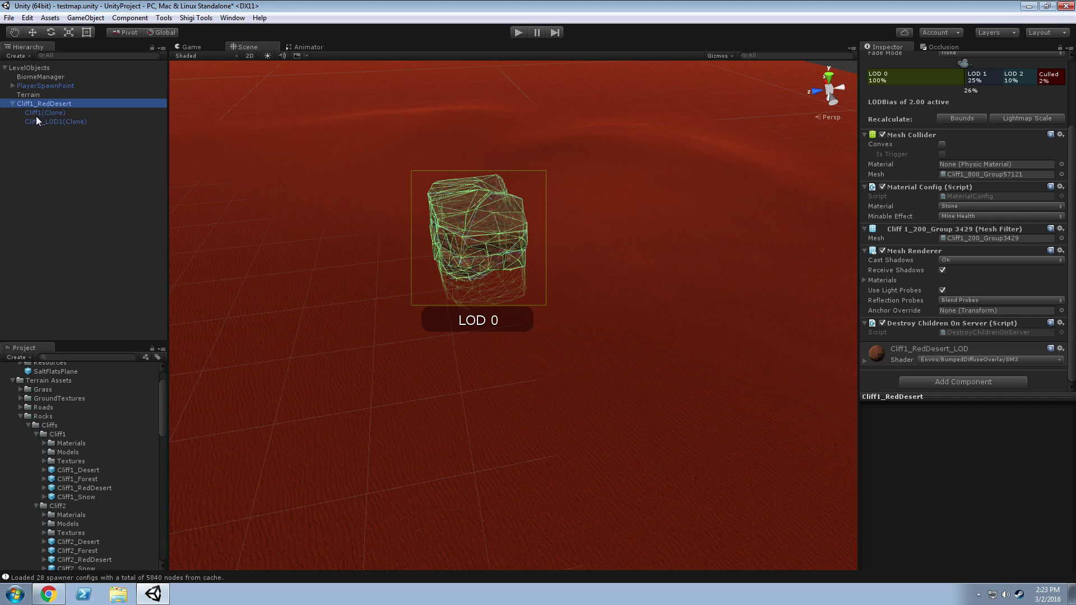
click(35, 115)
click(41, 122)
click(41, 103)
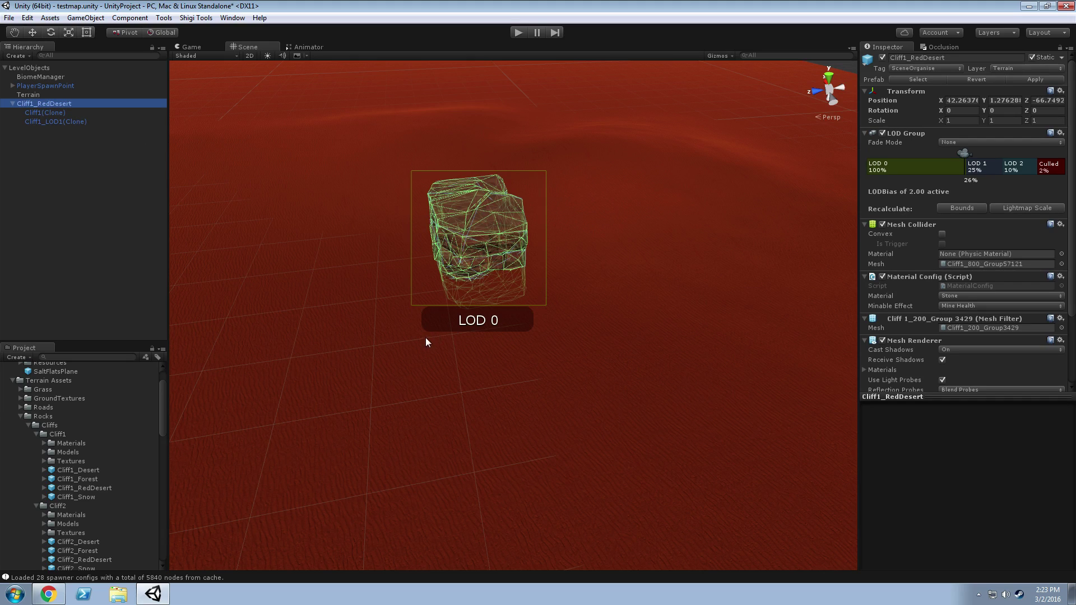
Step: Examine the cliff's rock faces up close without a selection and collapse its child objects in the hierarchy
key(a)
right_drag(426, 337, 434, 337)
alt+drag(434, 337, 494, 301)
click(120, 234)
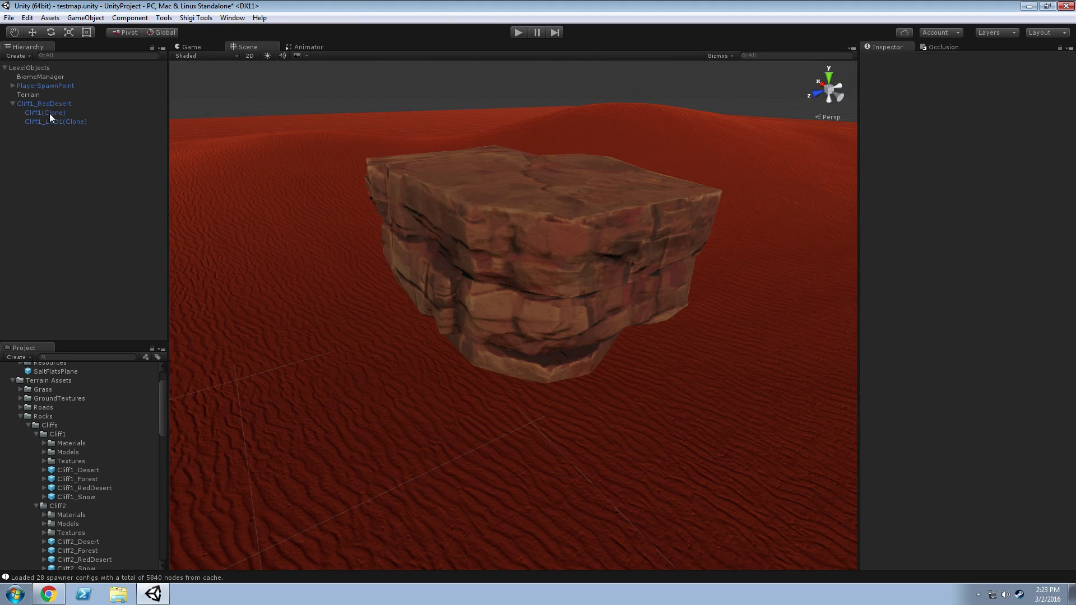
click(12, 104)
Step: Duplicate the Cliff1_RedDesert object on the terrain
right_drag(318, 247, 225, 330)
key(s)
key(d)
alt+drag(224, 330, 363, 331)
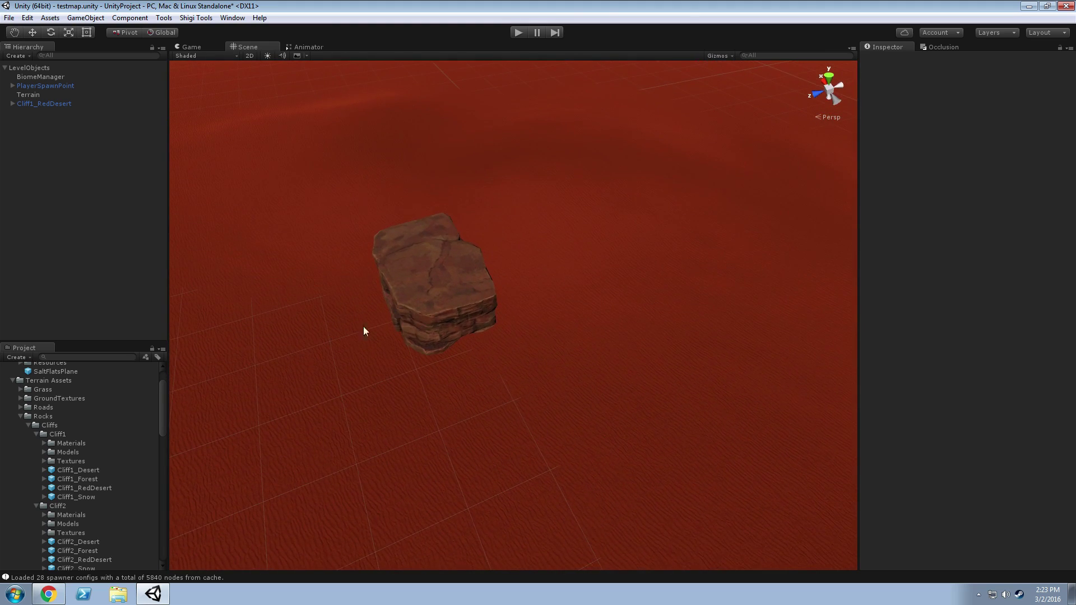
click(437, 285)
key(ctrl+d)
Step: Move the cliff copy across the terrain to about X -5, Z -104 and rotate it to about 98 degrees around Y
key(w)
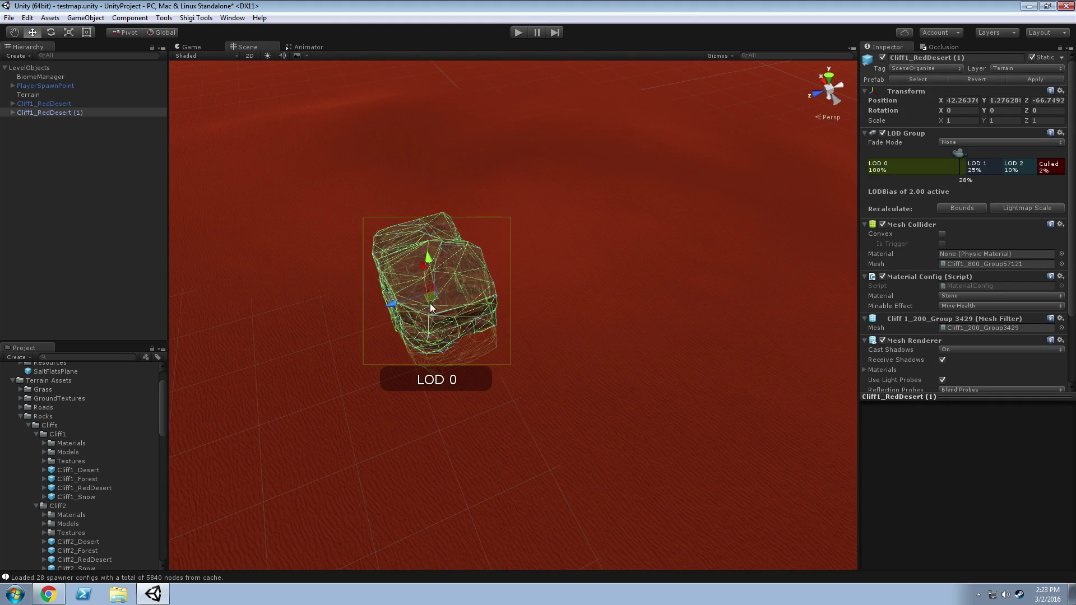
drag(430, 303, 492, 366)
key(e)
drag(557, 322, 507, 348)
Step: Duplicate Cliff1_RedDesert (1), move the copy to about X -7.8, Z -104.4 and rotate it to about X -9, Y 47, Z -352 degrees
key(ctrl+d)
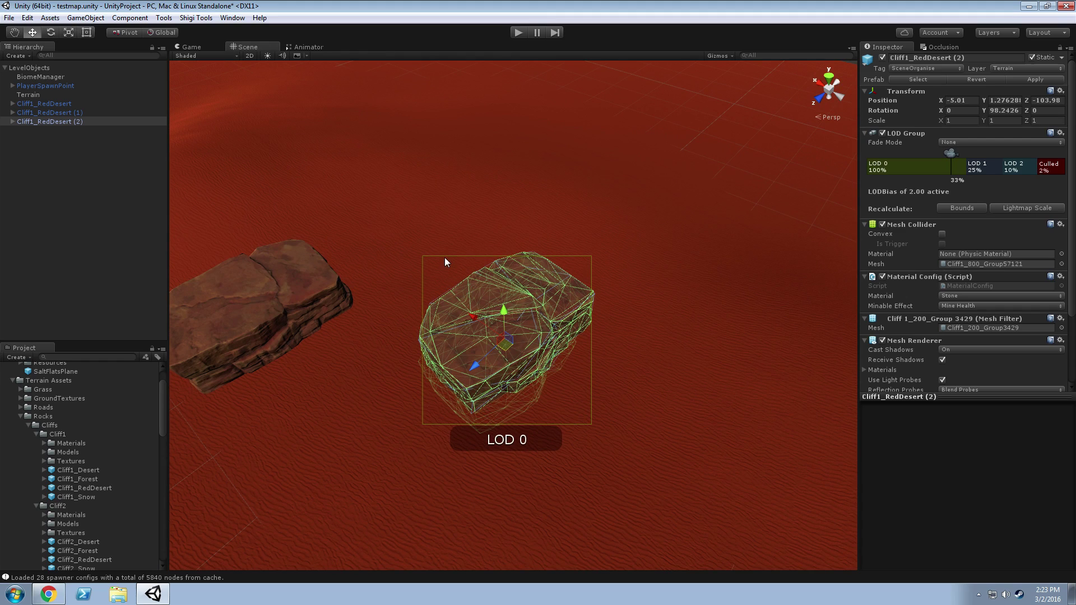
key(e)
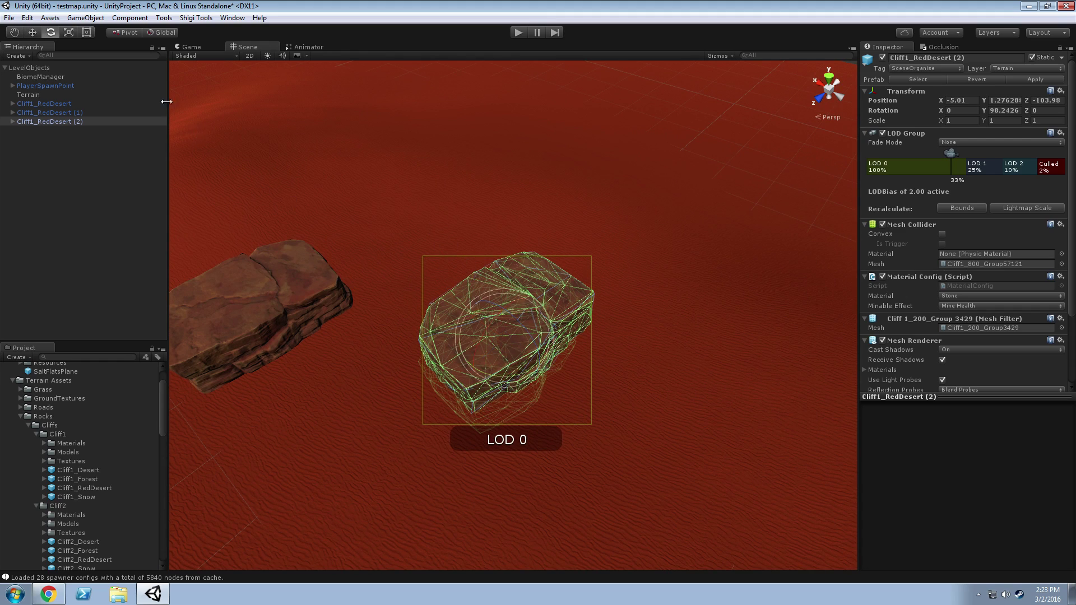
click(32, 35)
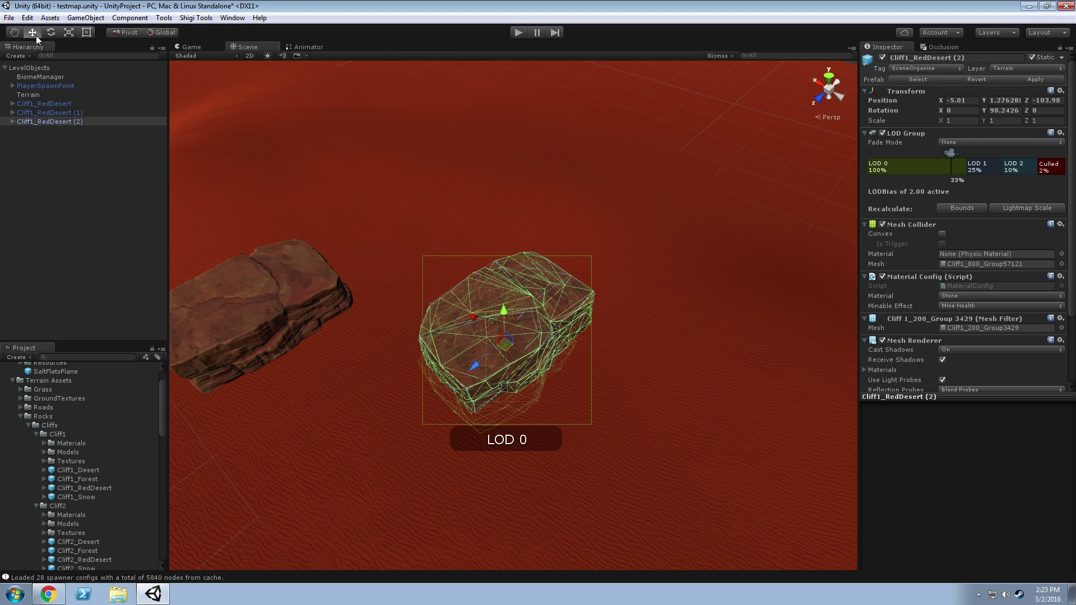
key(e)
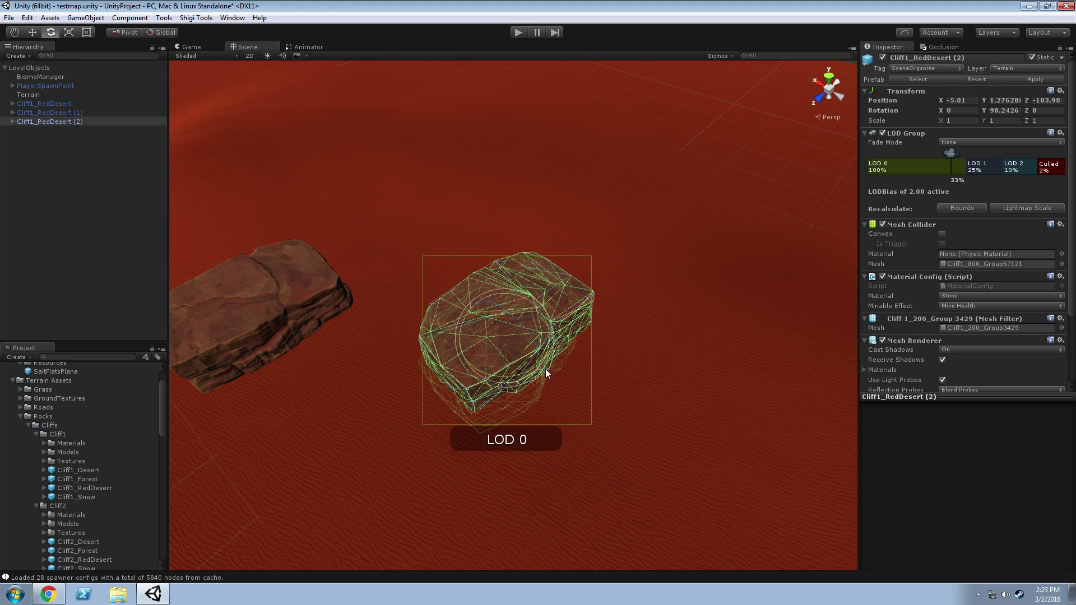
key(w)
drag(505, 345, 379, 317)
key(e)
right_drag(577, 375, 619, 422)
alt+drag(618, 422, 560, 388)
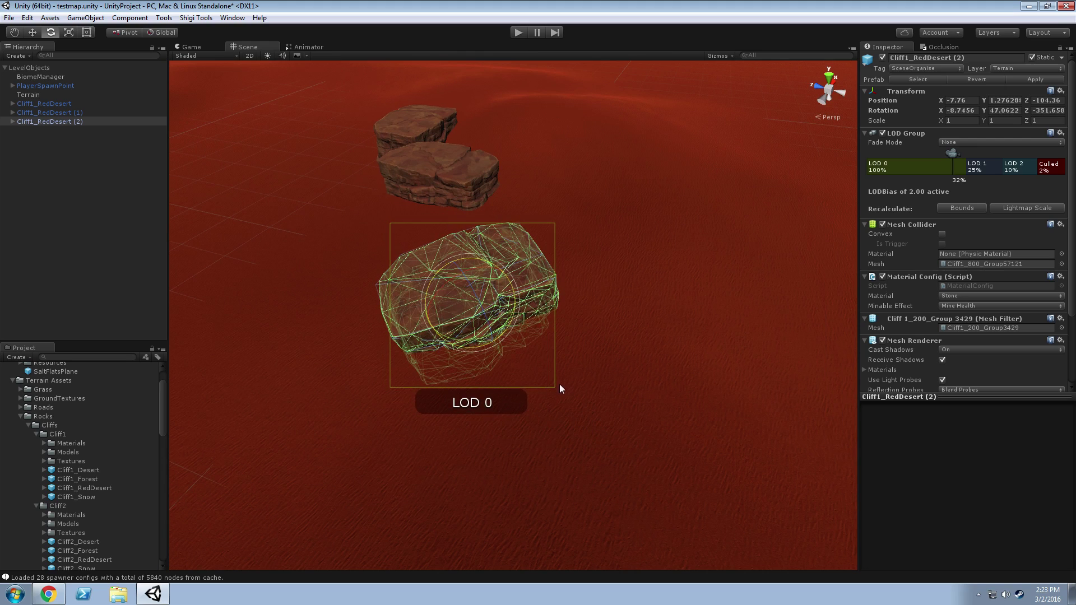
Step: Duplicate the tilted cliff, raise the copy to about Y 8.9 above it and rotate it to about X 27, Y 66, Z 10 degrees
key(ctrl+d)
key(w)
drag(468, 282, 463, 233)
key(e)
key(w)
right_drag(496, 384, 712, 314)
key(w)
key(a)
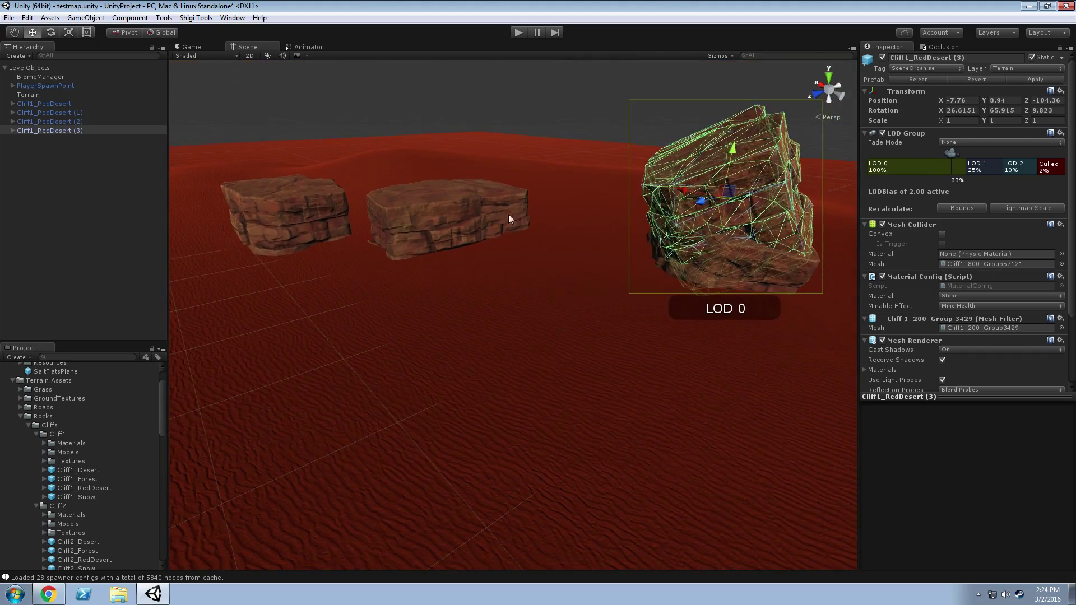
Step: Place a Cliff2_RedDesert prefab on the terrain and move it farther back across the open ground, away from the Cliff1 objects
scroll(160, 408, down, 5)
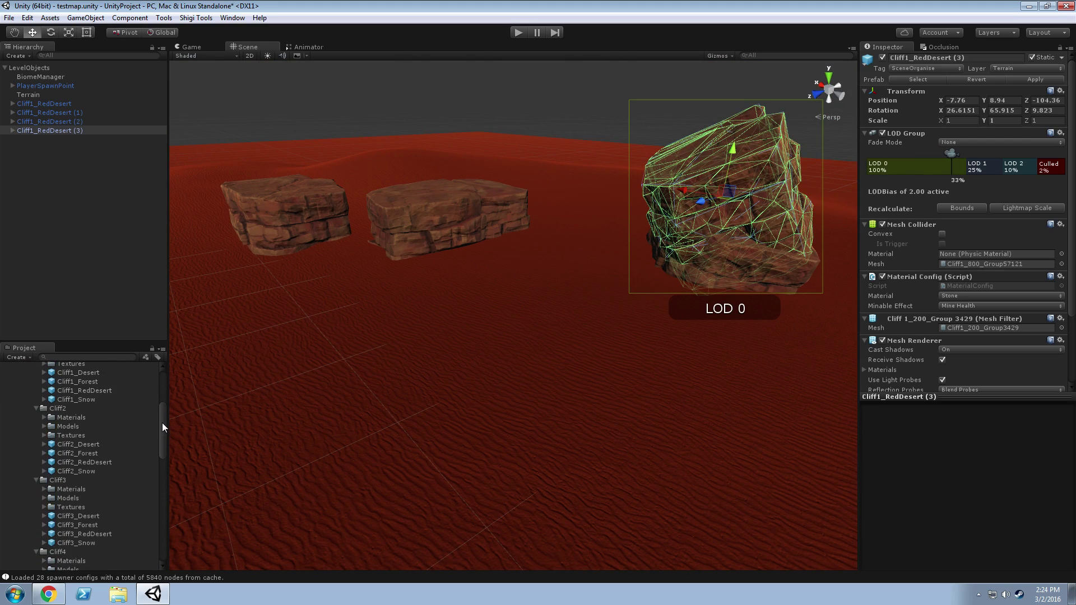
drag(75, 464, 292, 426)
key(f)
alt+drag(479, 447, 440, 435)
key(e)
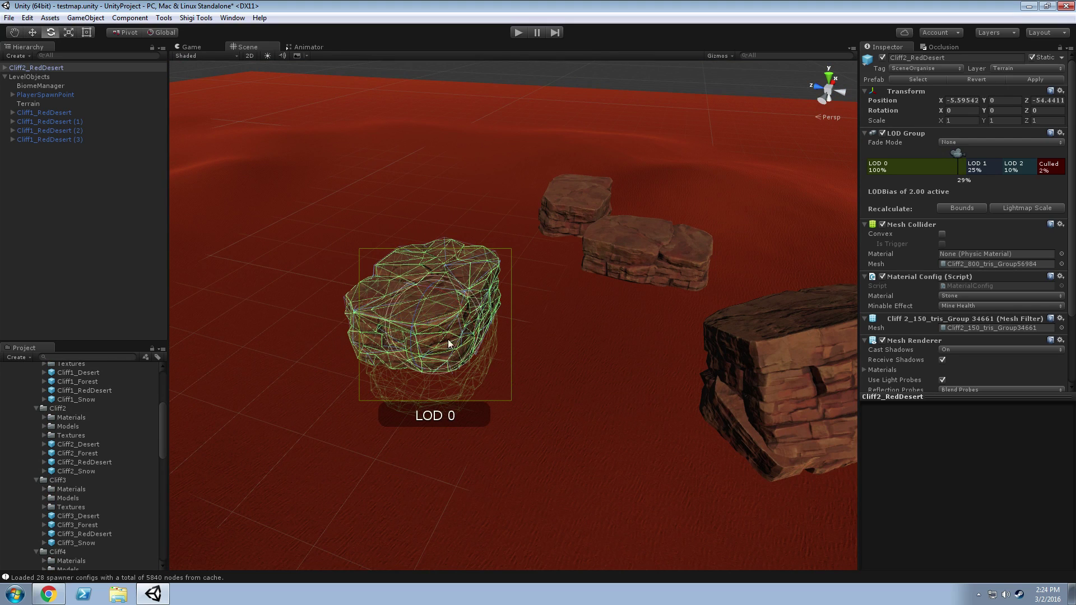
drag(445, 353, 368, 341)
key(w)
drag(438, 335, 341, 234)
Step: Place a Cliff2_Snow prefab on the terrain at about X -22, Z -54 and delete it
drag(66, 470, 319, 426)
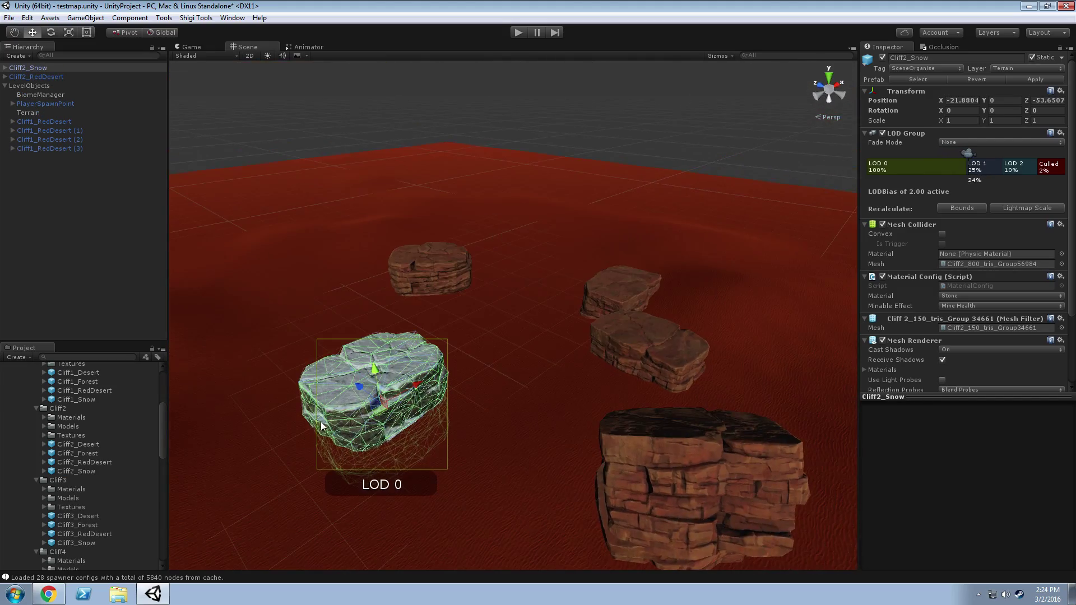
key(Delete)
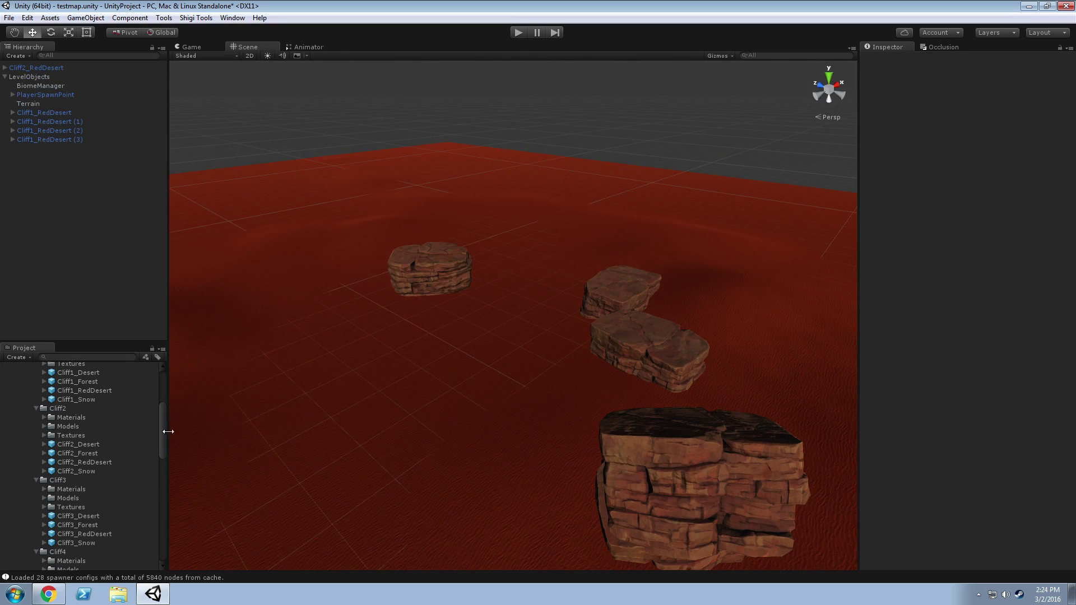
Step: Select the terrain, activate its Place Trees tool and open the dialog for adding a tree type
drag(161, 430, 163, 500)
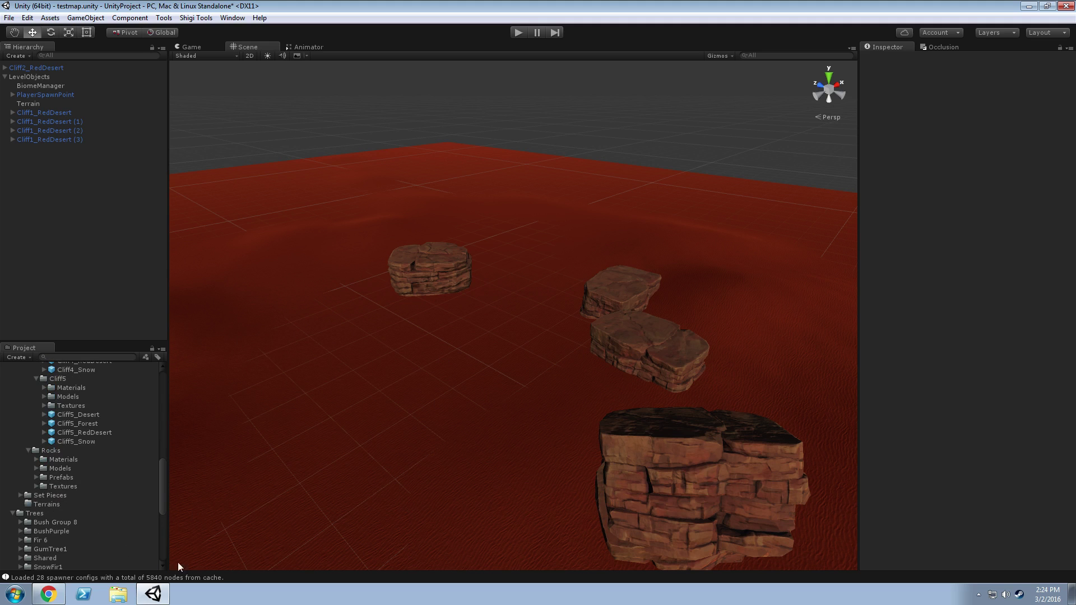
mouse_move(455, 455)
right_down()
mouse_move(382, 465)
mouse_move(382, 475)
mouse_move(460, 471)
right_up()
key(w)
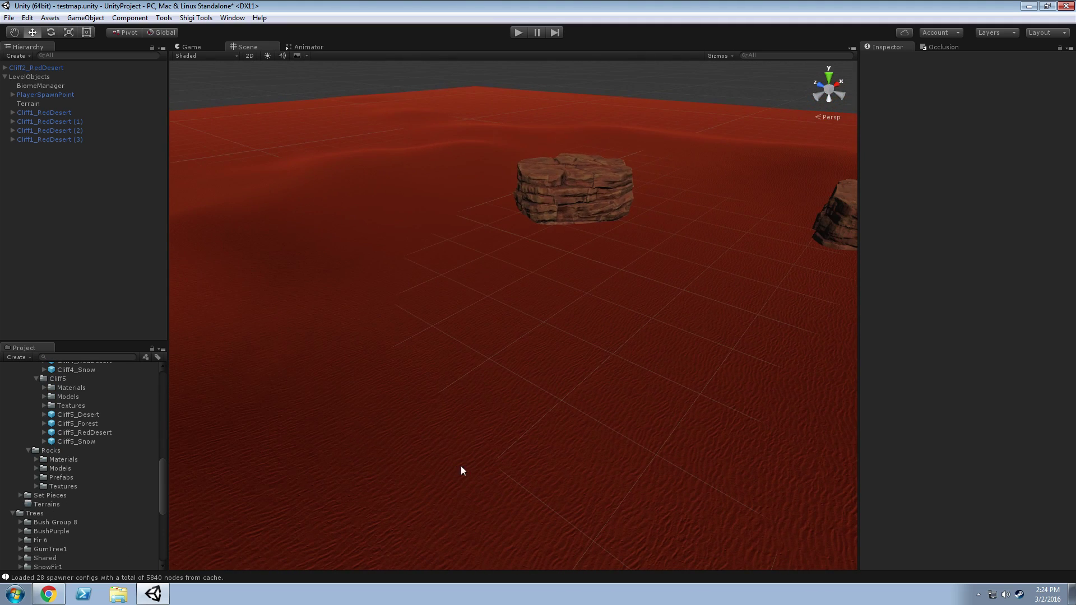
click(396, 315)
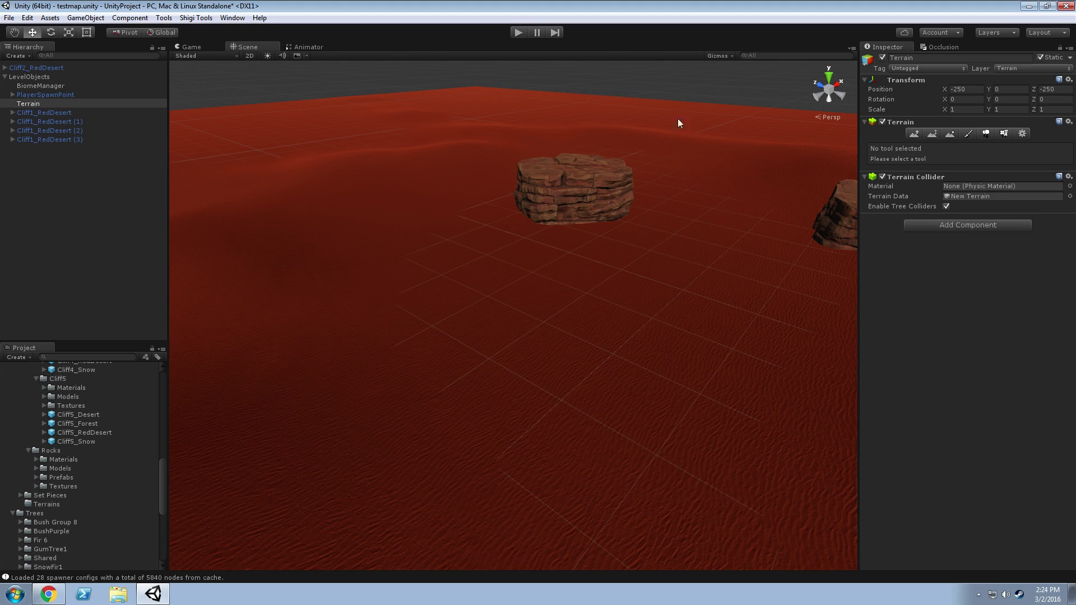
click(987, 135)
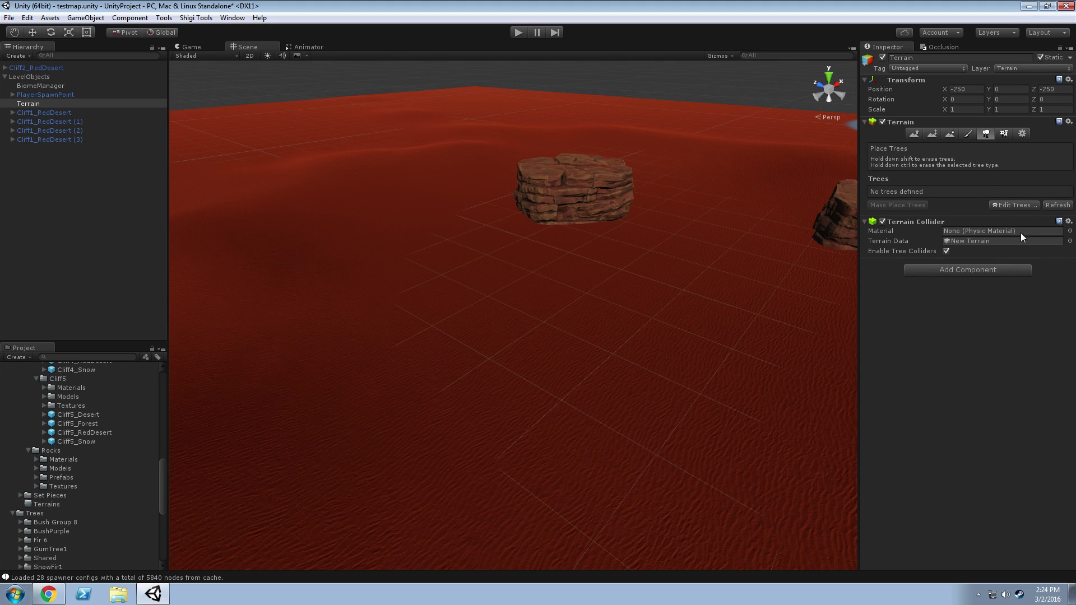
click(1005, 205)
click(1019, 209)
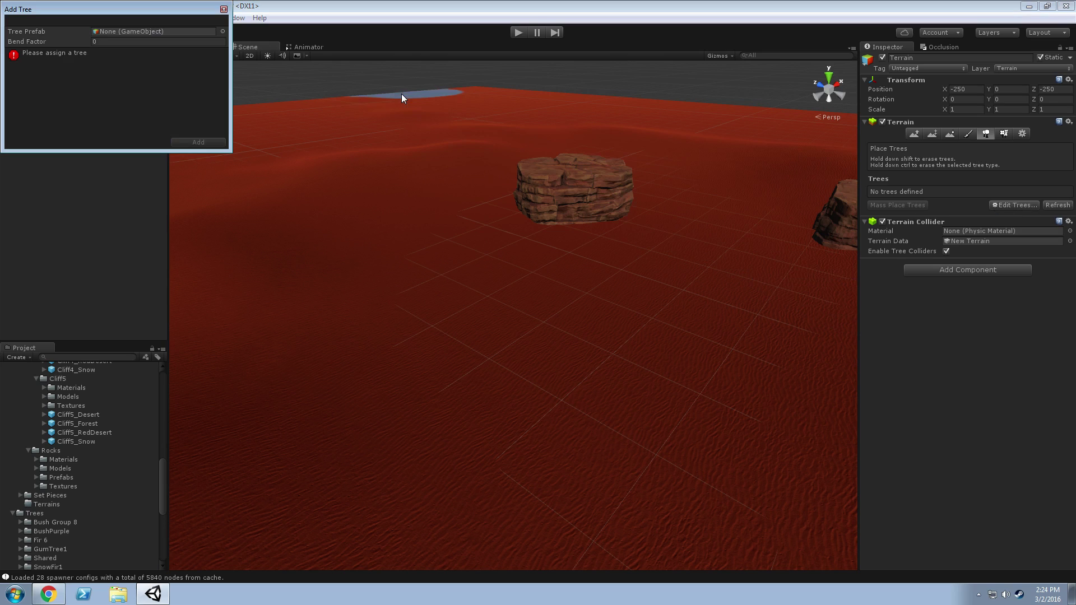
Step: Search the assets for "tree", choose Tree3_1 as the tree prefab and add it to the terrain's tree types
click(223, 32)
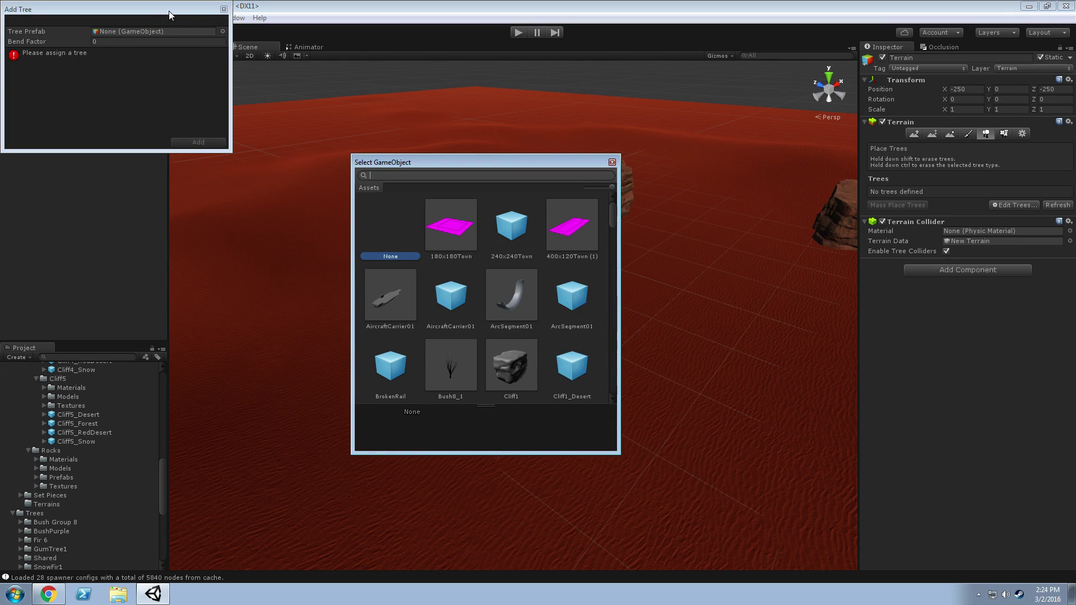
text(tree)
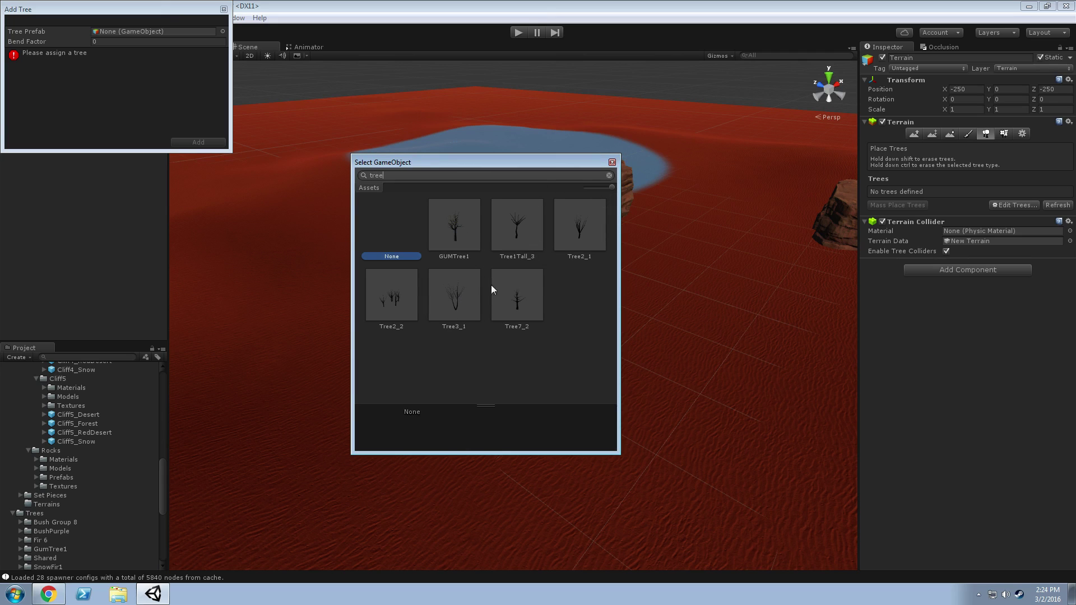
drag(470, 164, 456, 136)
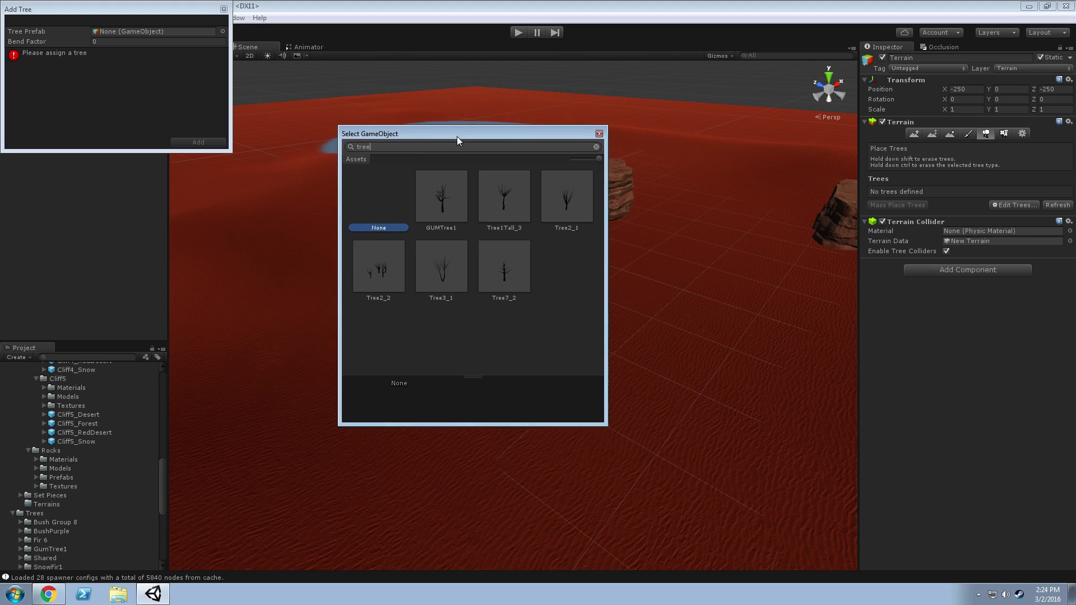
click(441, 264)
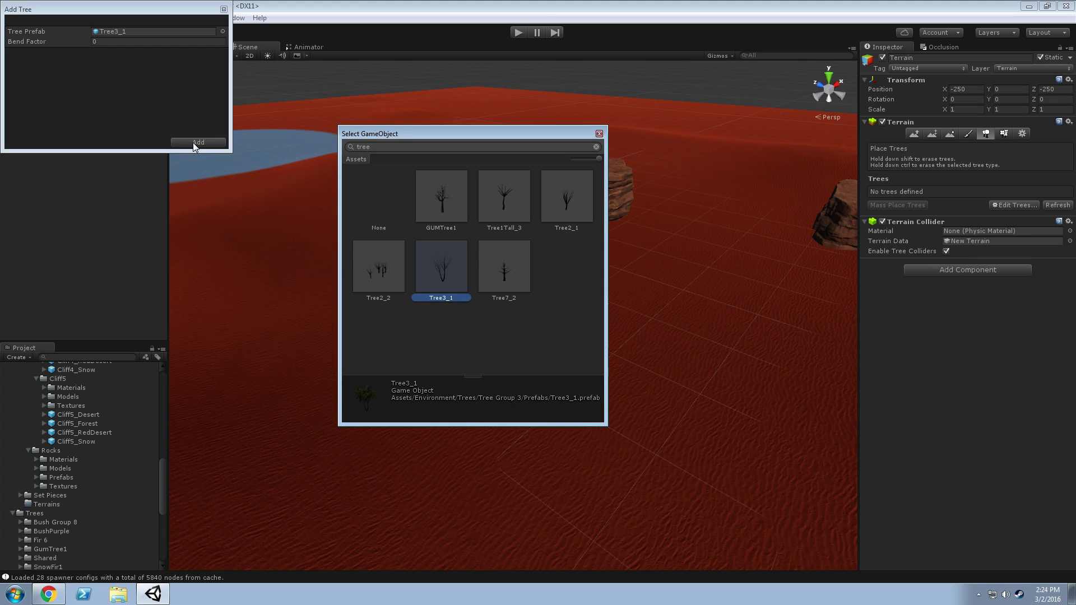
double_click(451, 272)
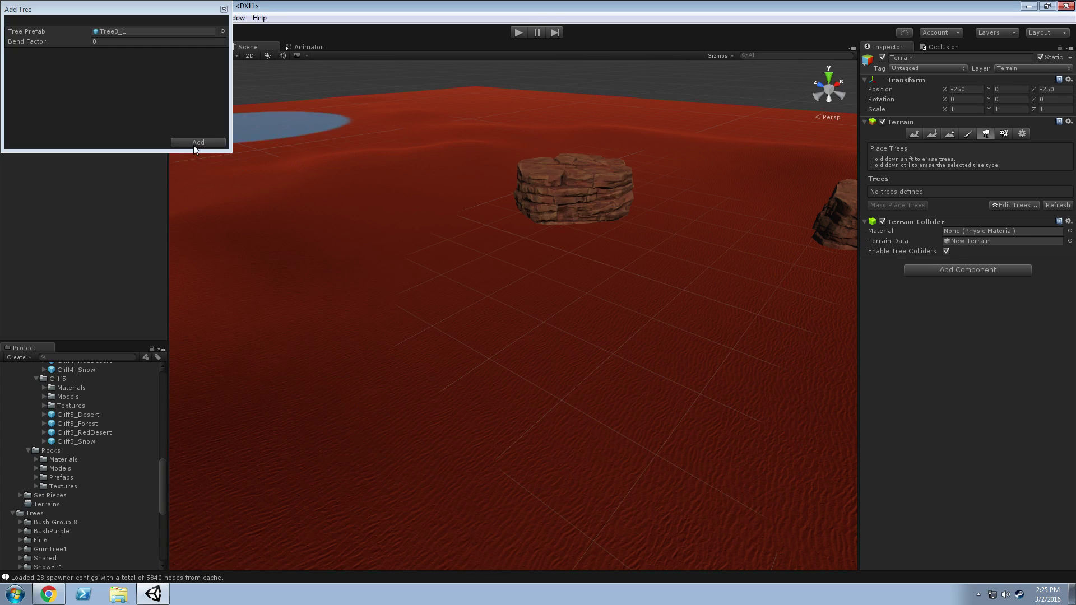
click(196, 143)
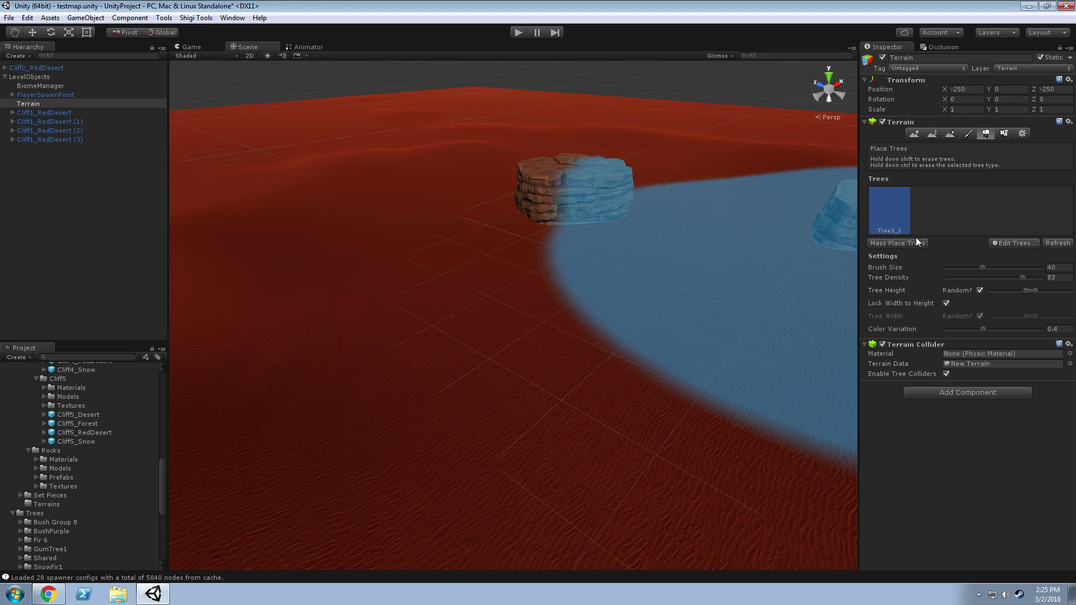
Step: Mass place 500 trees on the terrain, keeping existing trees
right_drag(493, 255, 572, 250)
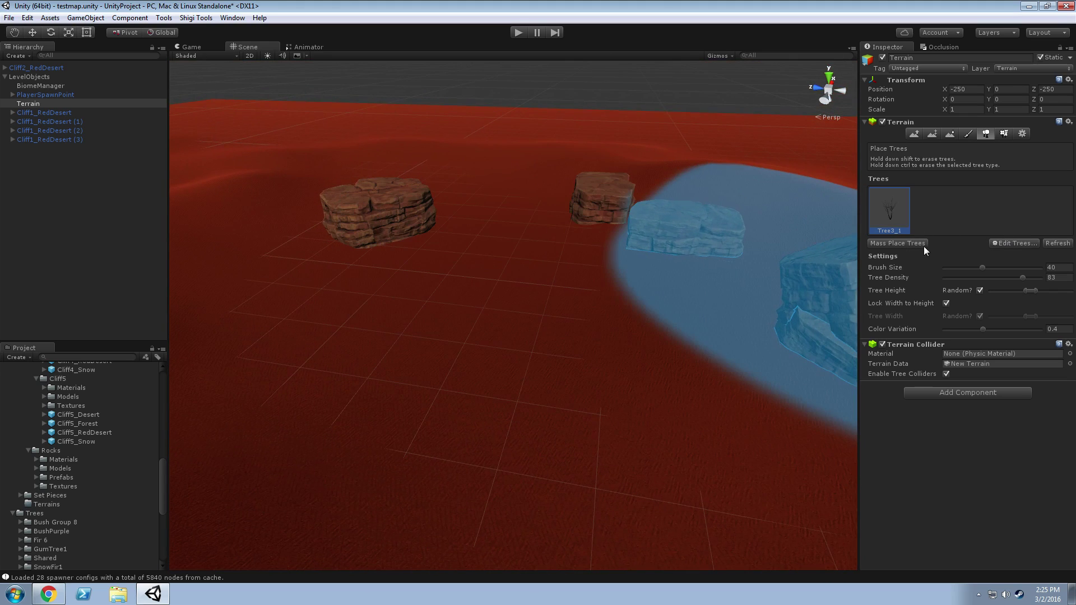
click(910, 243)
click(137, 33)
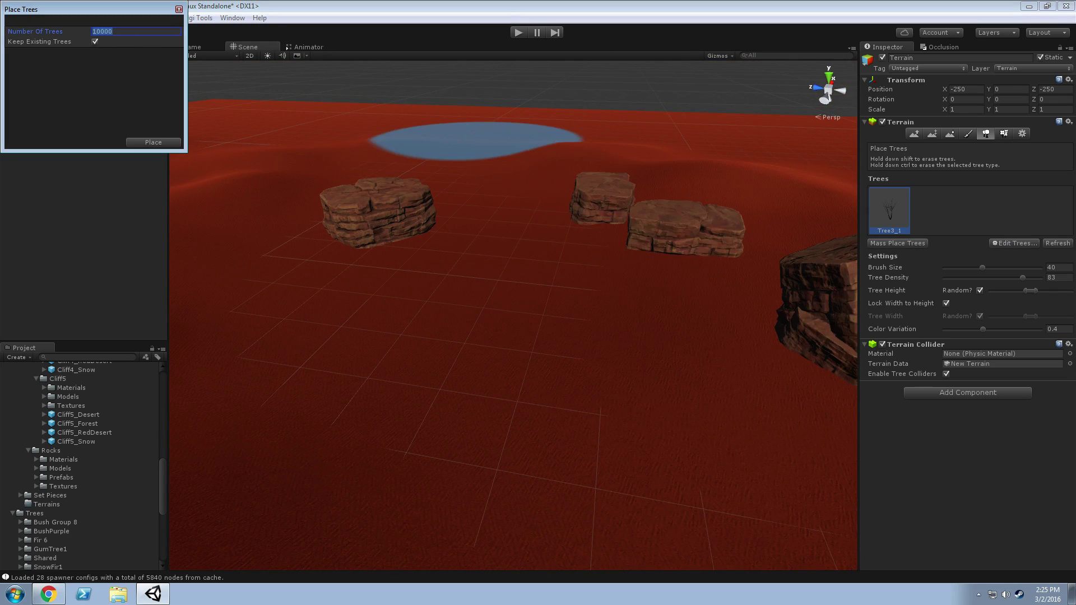
text(500)
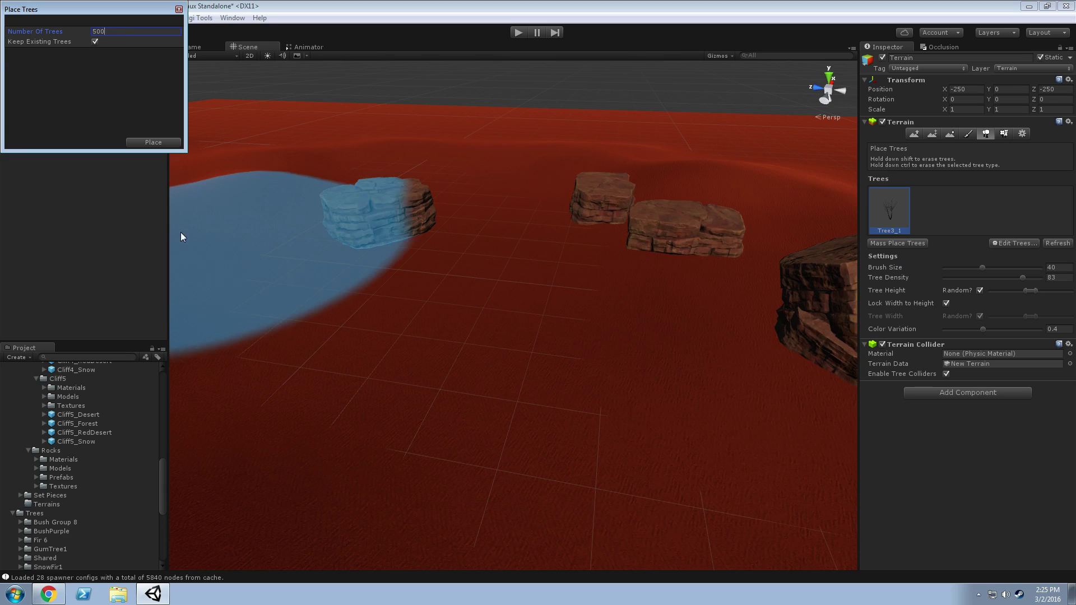
click(147, 142)
Step: Clear the selection and examine how the trees are distributed around the cliffs and across the terrain
right_drag(444, 281, 449, 308)
click(123, 224)
right_drag(494, 252, 286, 245)
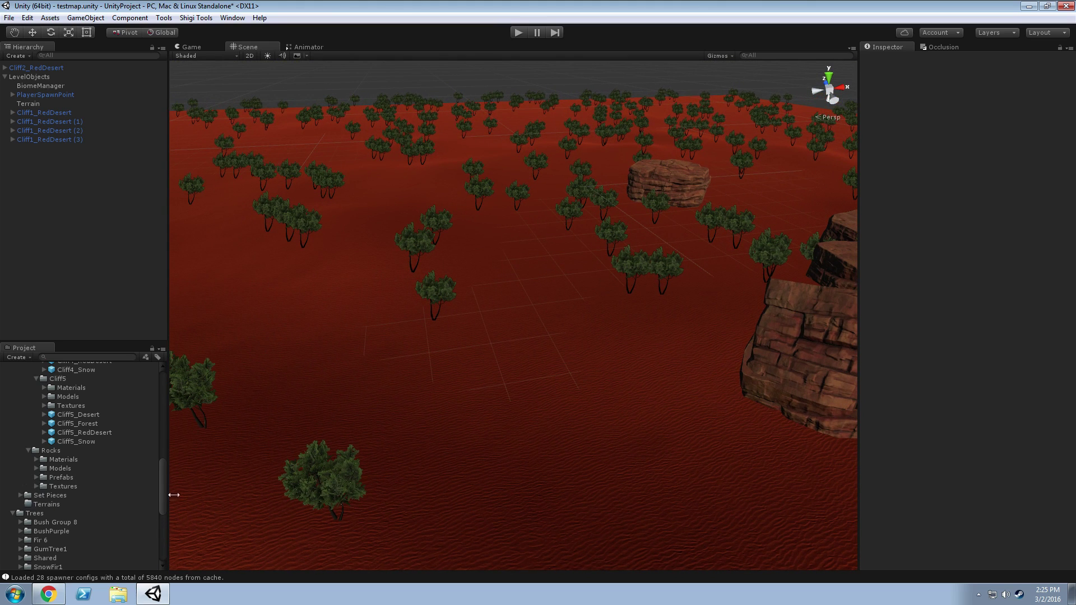
key(w)
right_drag(486, 434, 409, 407)
key(s)
right_drag(422, 240, 695, 358)
key(w)
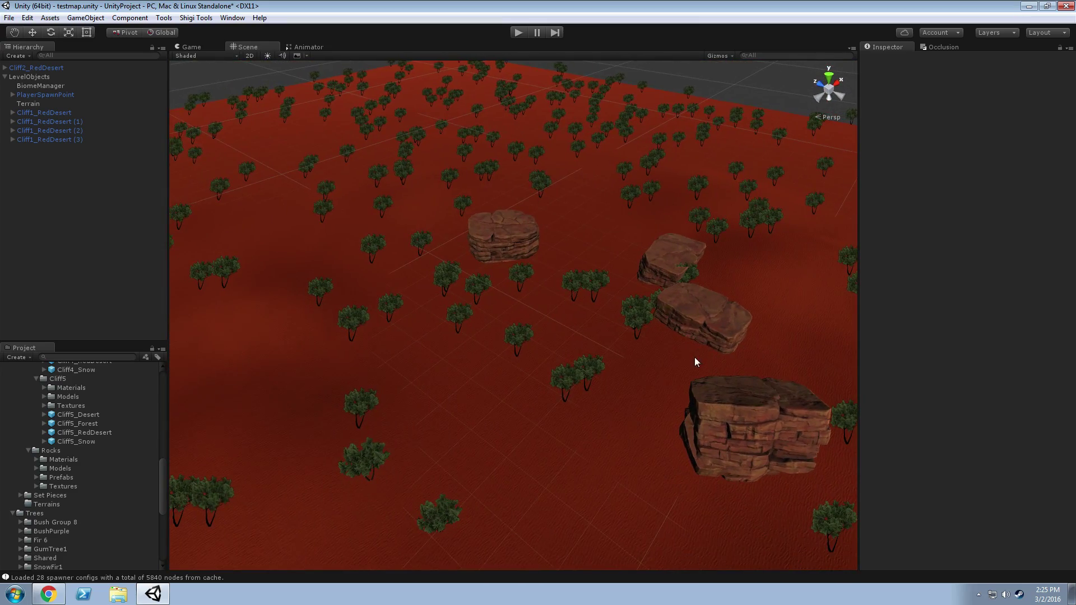
Step: Select PlayerSpawnPoint to inspect its settings and surroundings, and clear the selection
click(32, 95)
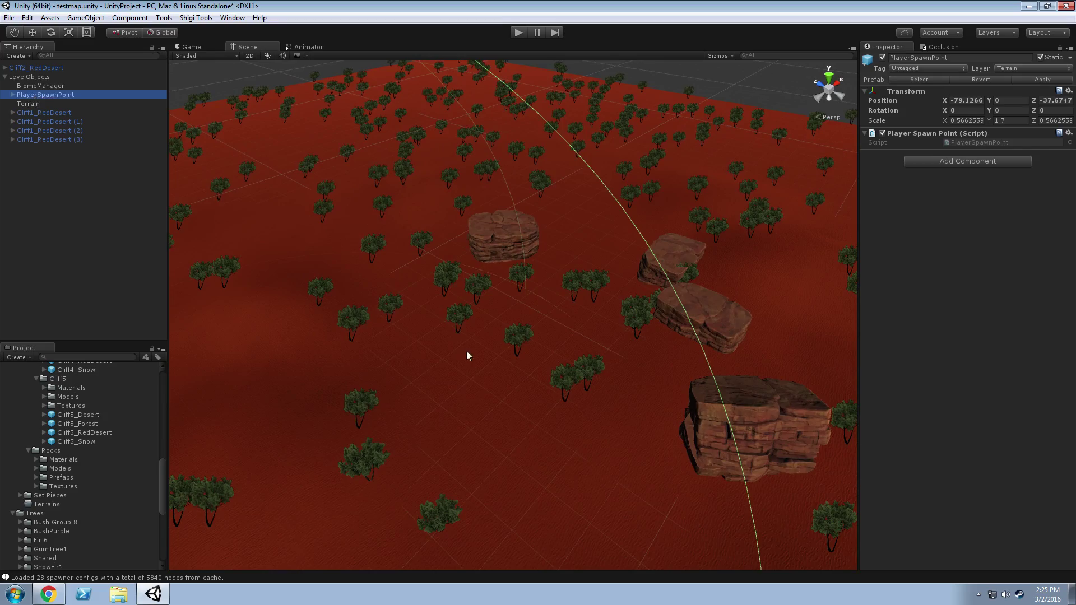
right_drag(466, 351, 639, 302)
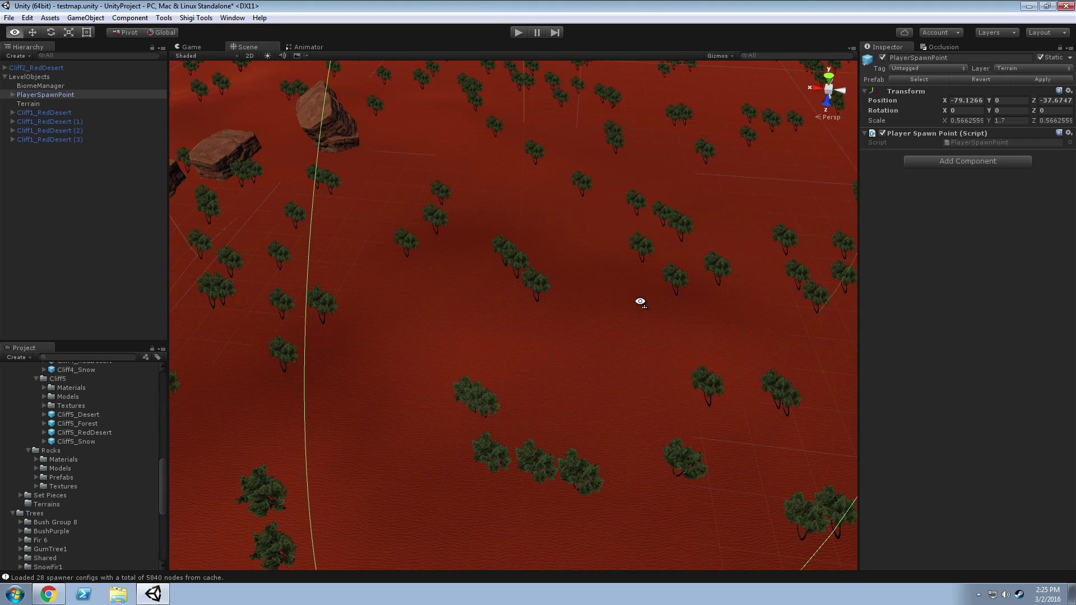
key(w)
drag(494, 291, 295, 190)
click(287, 181)
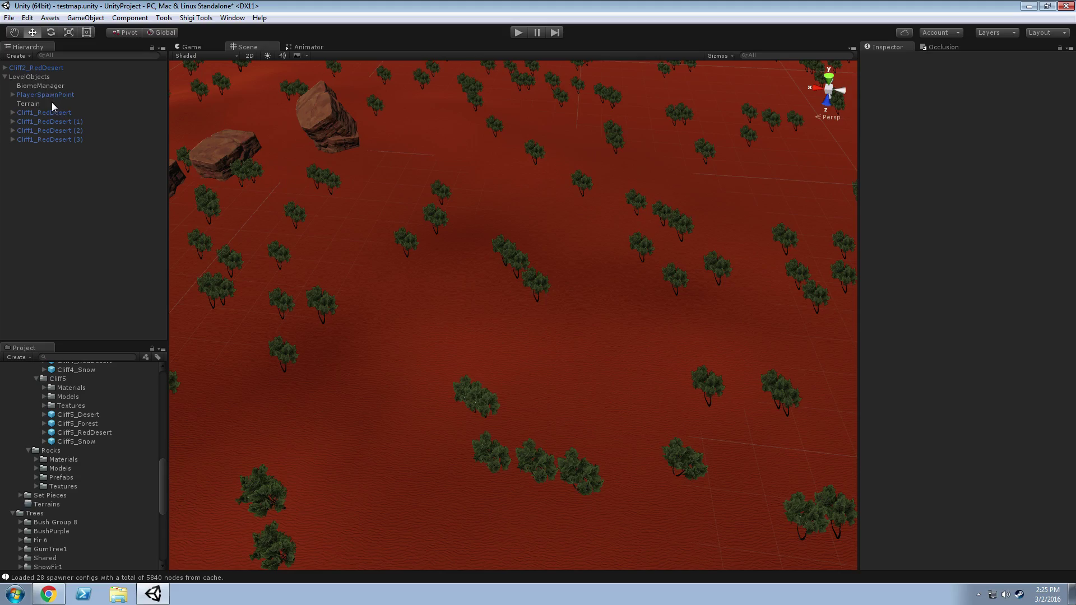